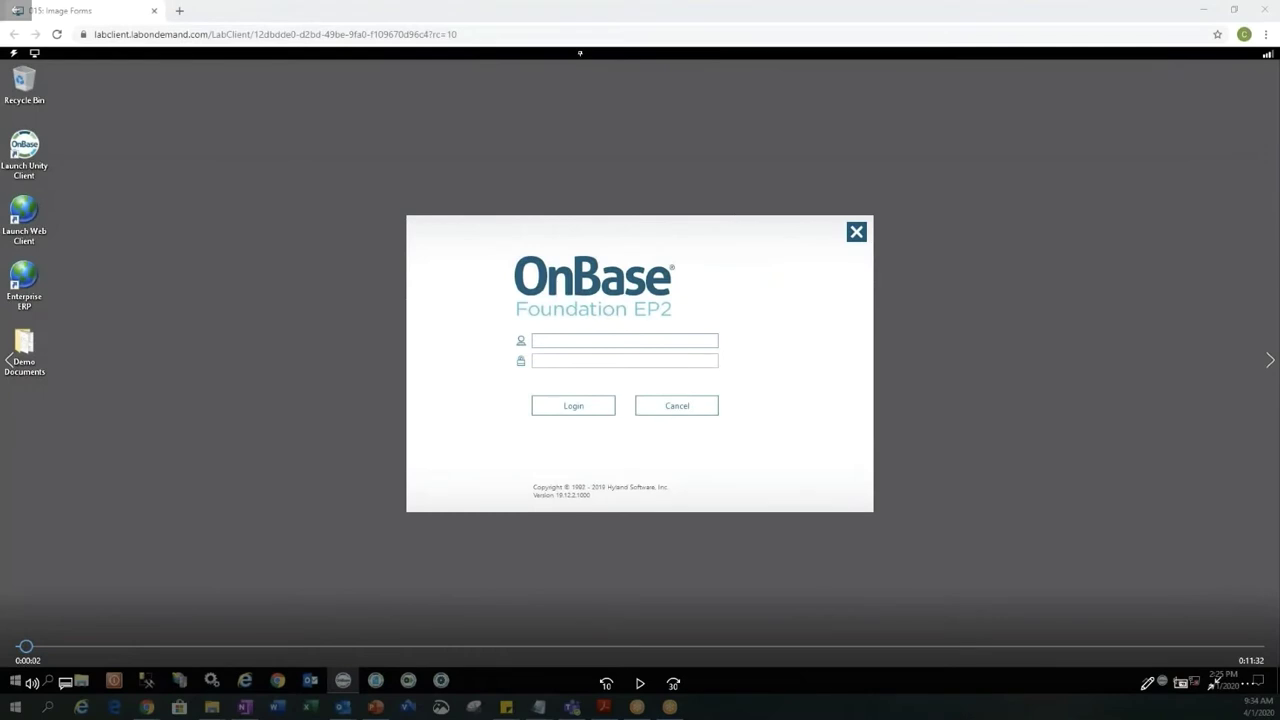
{"action": "left_click", "coordinate": [641, 685]}
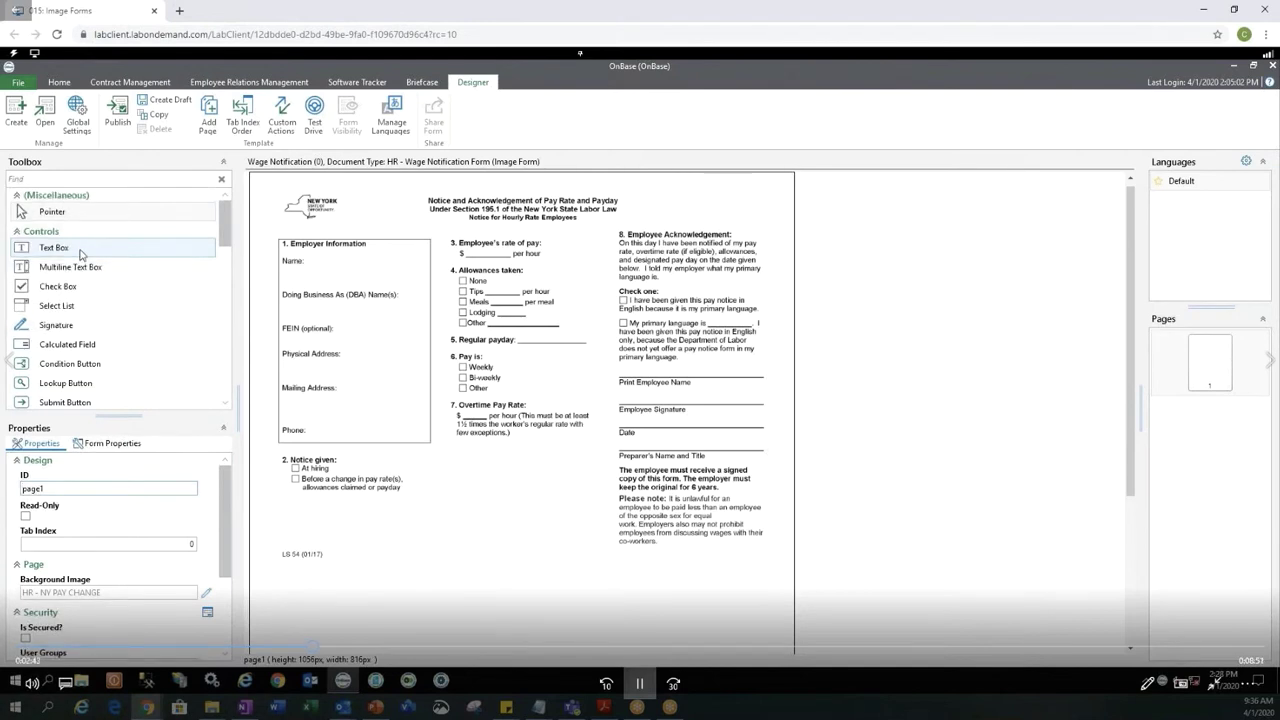
- Add a text box beside Phone in the Employer Information section and widen it to about 172 px
{"action": "left_click_drag", "start_coordinate": [80, 254], "coordinate": [310, 429]}
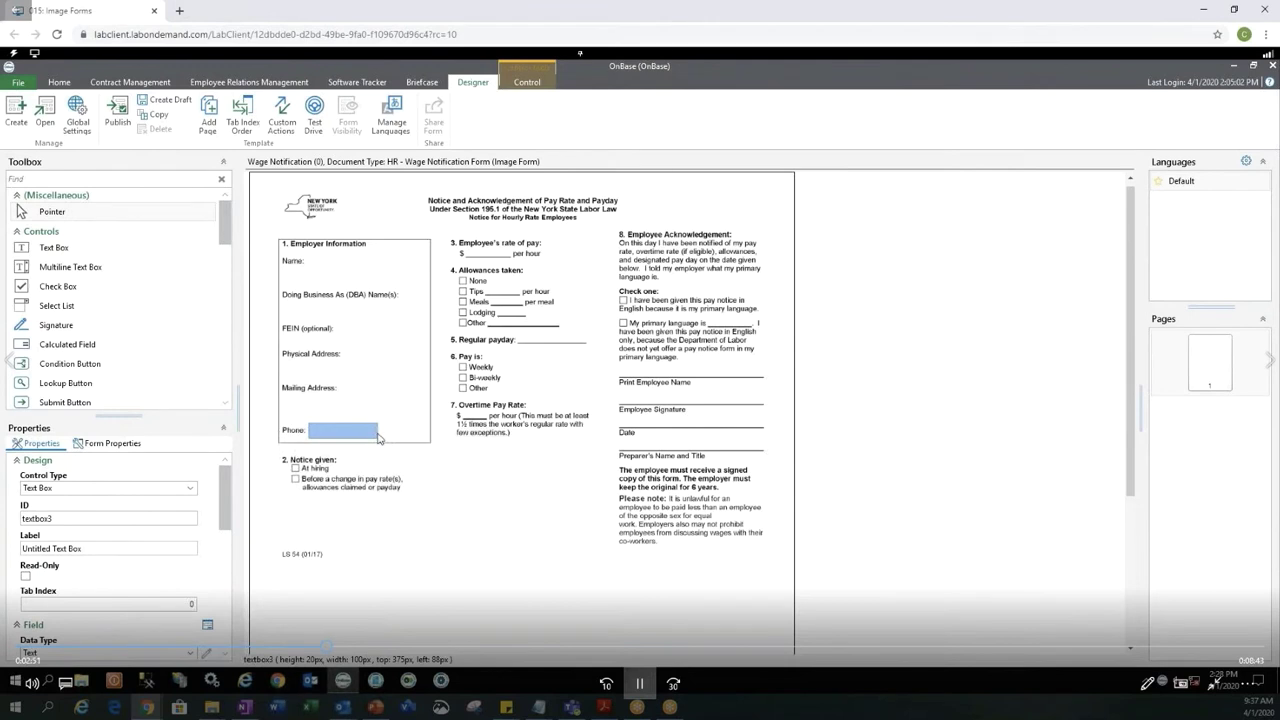
{"action": "left_click_drag", "start_coordinate": [386, 435], "coordinate": [424, 435]}
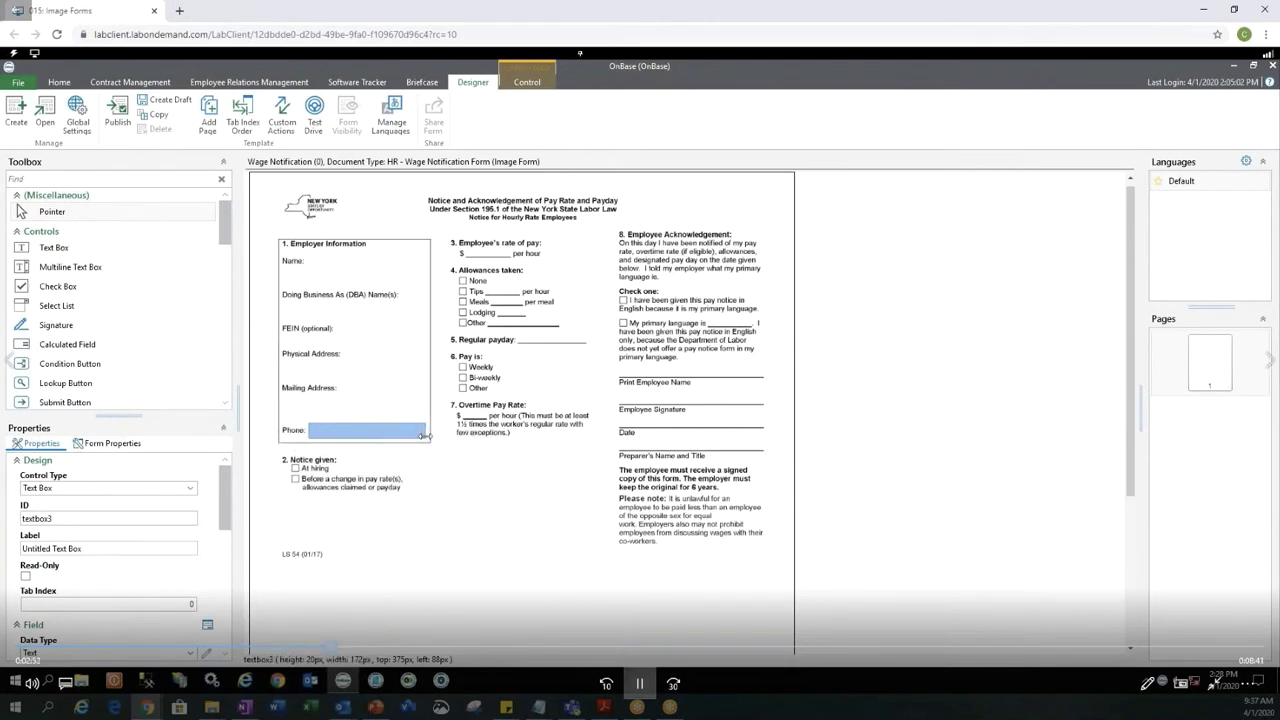
{"action": "left_click", "coordinate": [447, 567]}
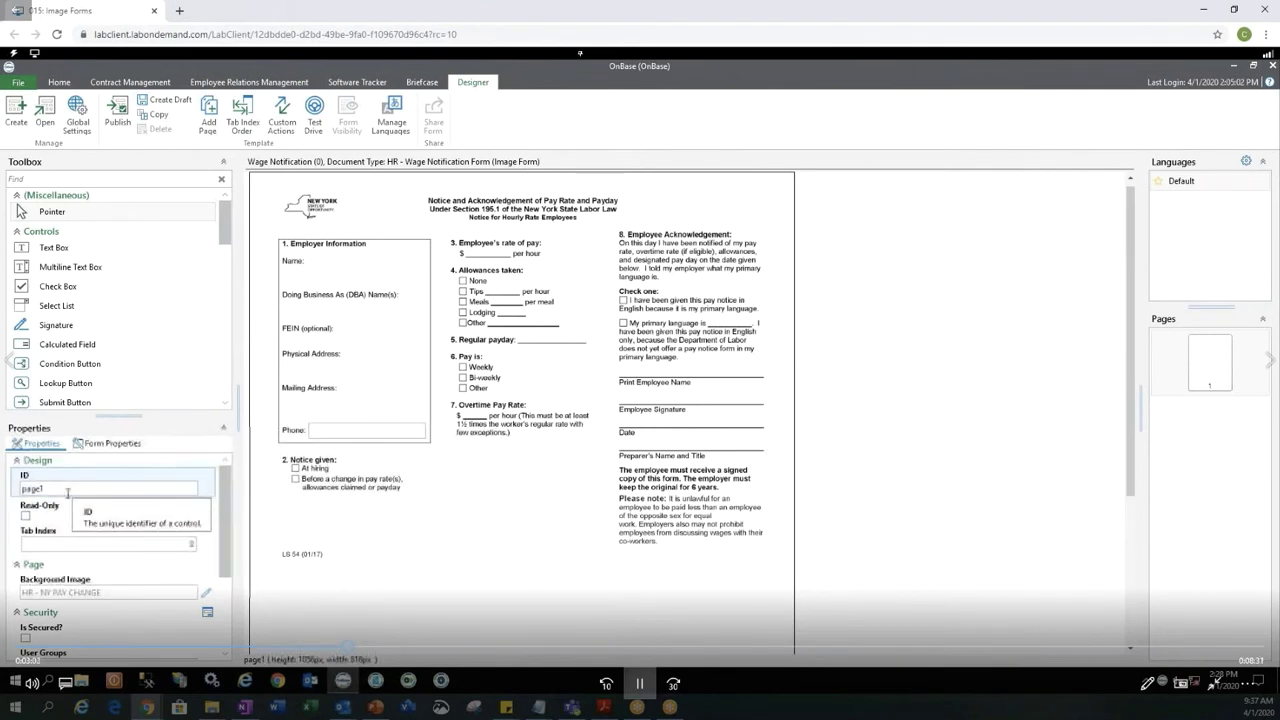
- Change the label of the text box beside Phone to "Phone Textbox"
{"action": "left_click", "coordinate": [366, 430]}
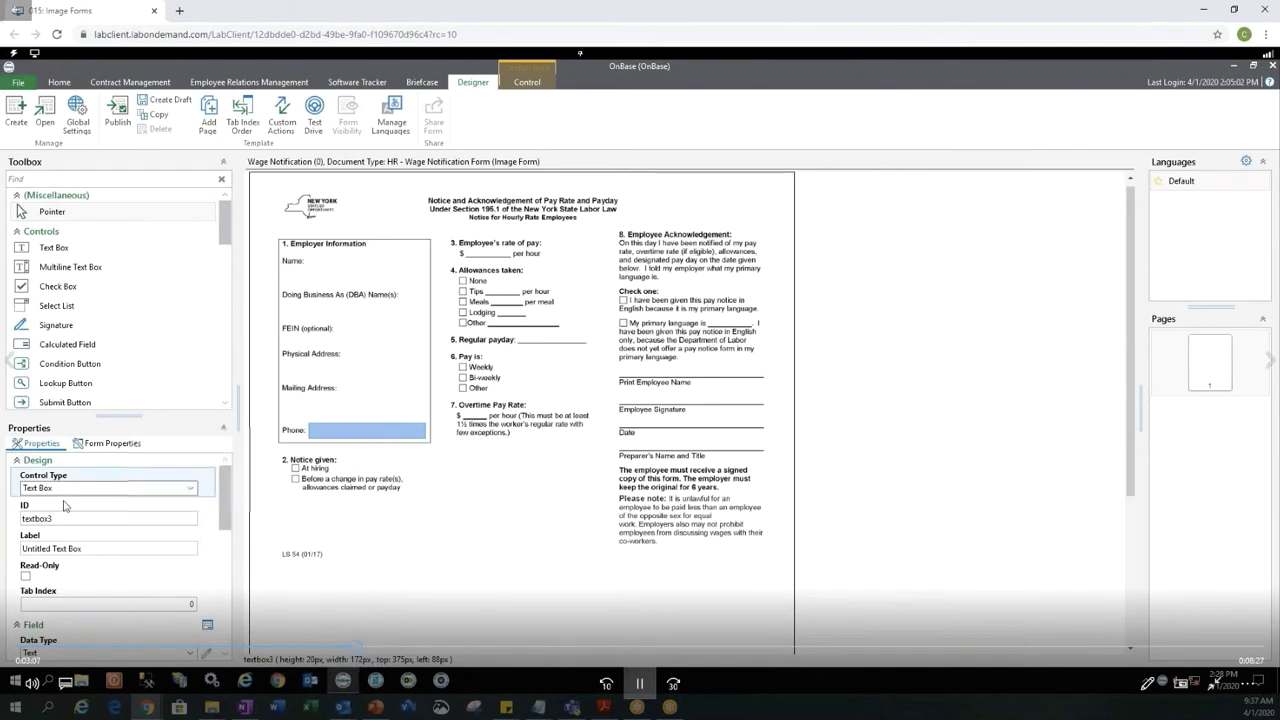
{"action": "left_click", "coordinate": [96, 550]}
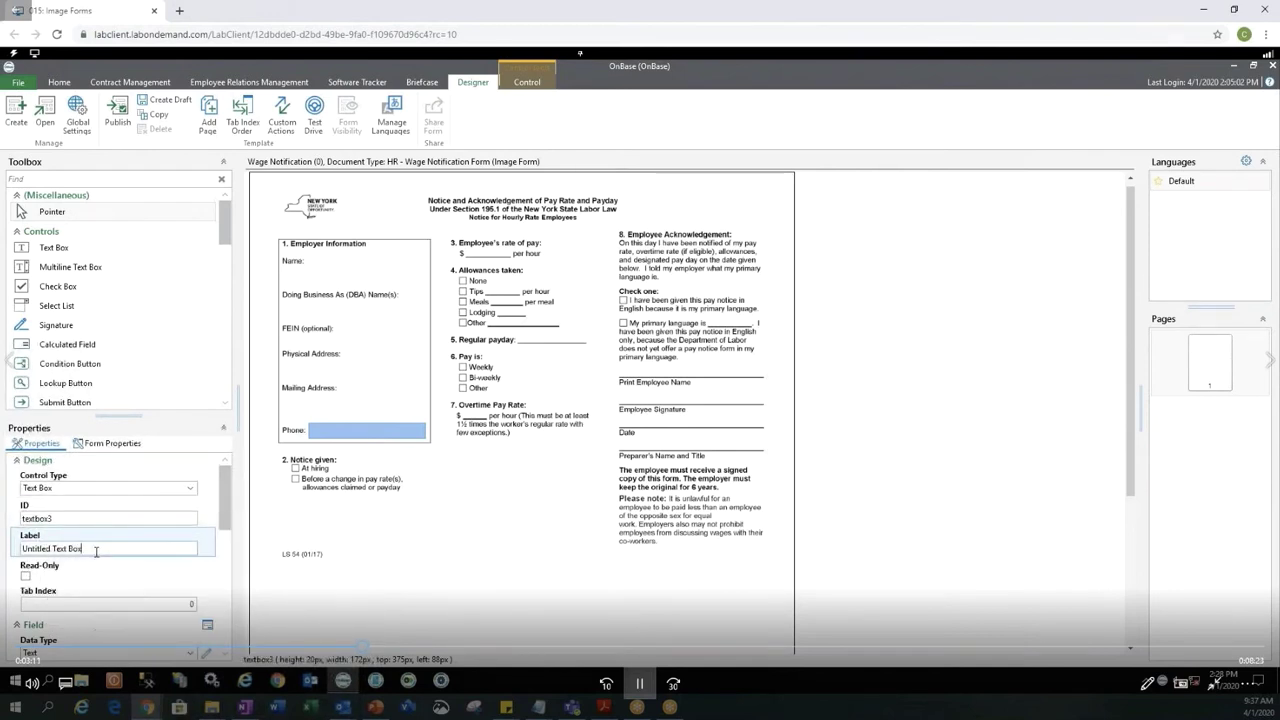
{"action": "key", "text": "BackSpace"}
{"action": "key", "text": "BackSpace"}
{"action": "key", "text": "BackSpace"}
{"action": "key", "text": "BackSpace"}
{"action": "key", "text": "BackSpace"}
{"action": "key", "text": "BackSpace"}
{"action": "key", "text": "BackSpace"}
{"action": "key", "text": "BackSpace"}
{"action": "type", "text": "Phone Textbo"}
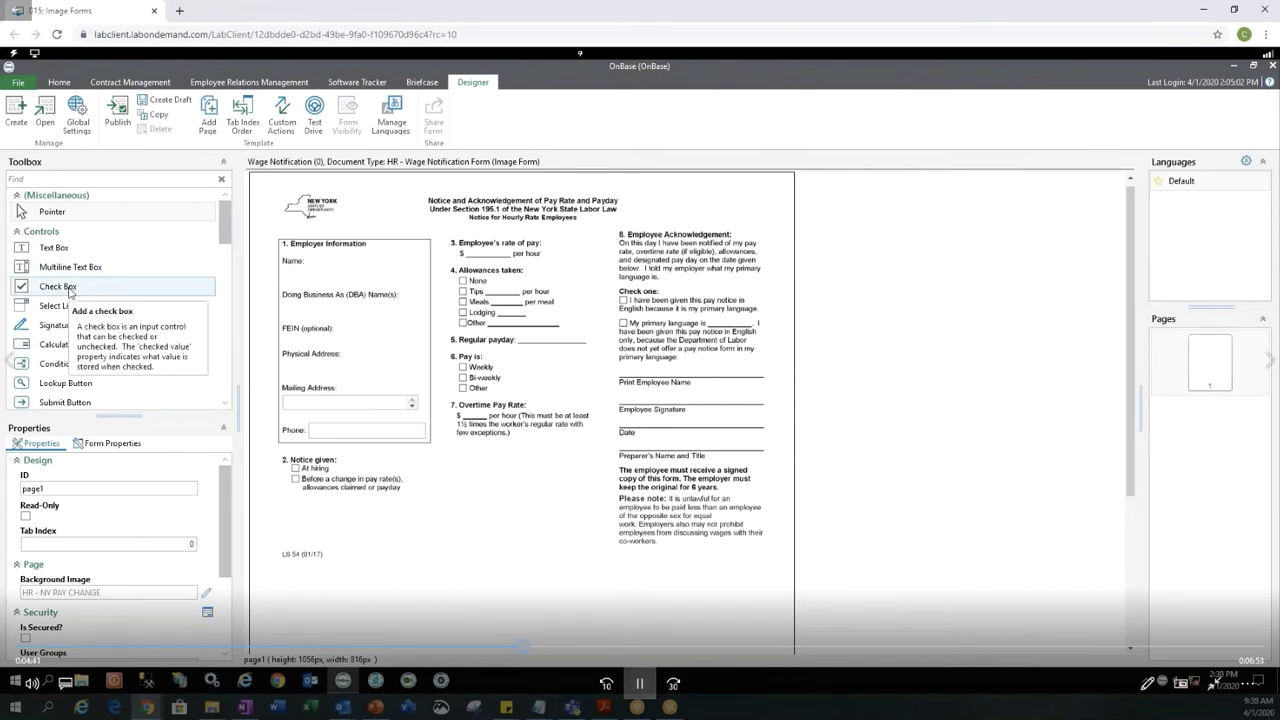
- Place check box controls over the "At hiring" and "Before a change in pay rate(s)" squares in the Notice given section
{"action": "left_click_drag", "start_coordinate": [69, 292], "coordinate": [295, 468]}
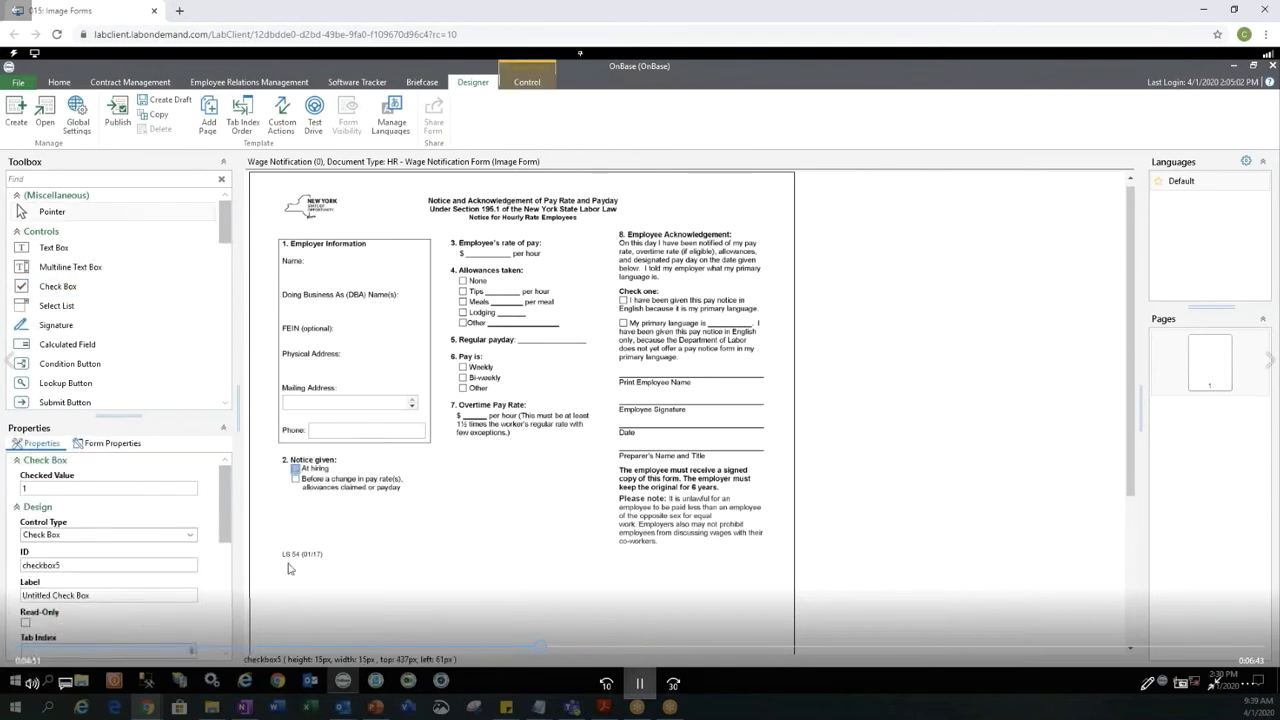
{"action": "left_click_drag", "start_coordinate": [58, 286], "coordinate": [294, 481]}
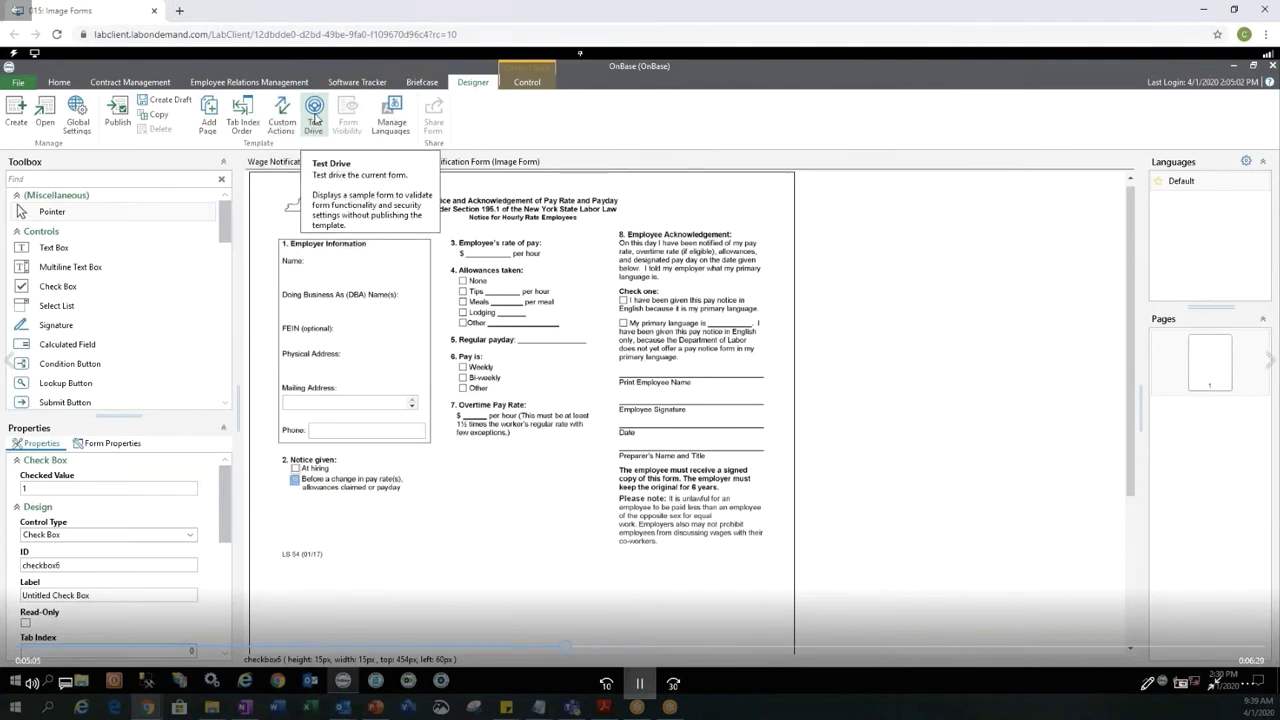
- Test drive the form template and review the listed template errors
{"action": "left_click", "coordinate": [314, 112]}
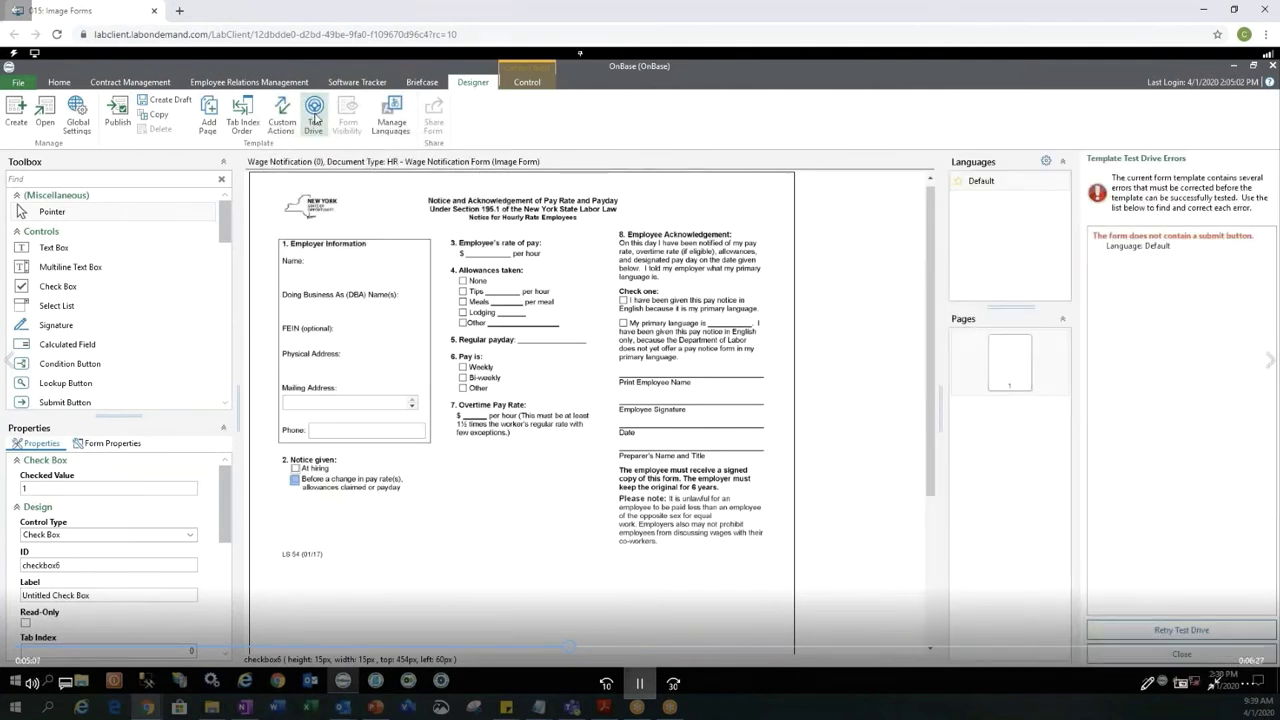
{"action": "left_click", "coordinate": [1181, 654]}
{"action": "left_click", "coordinate": [1202, 190]}
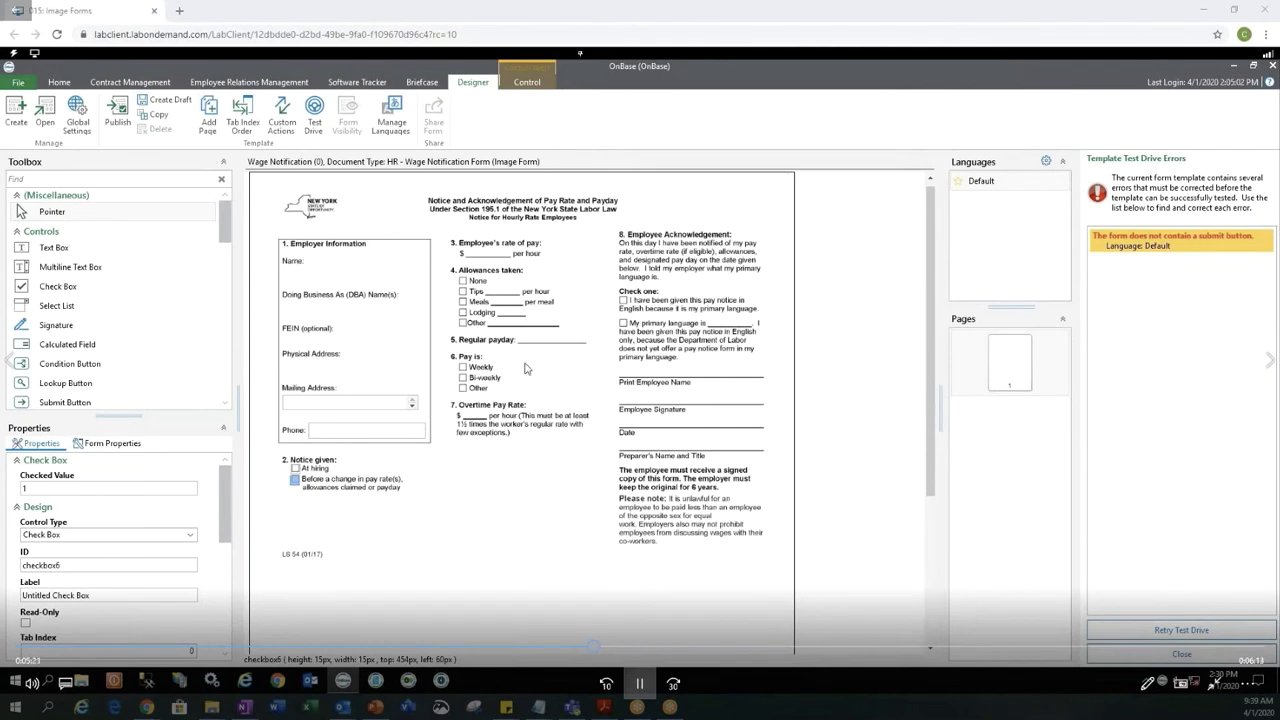
- Add a submit button below the Employee Acknowledgement section of the form
{"action": "left_click", "coordinate": [80, 403]}
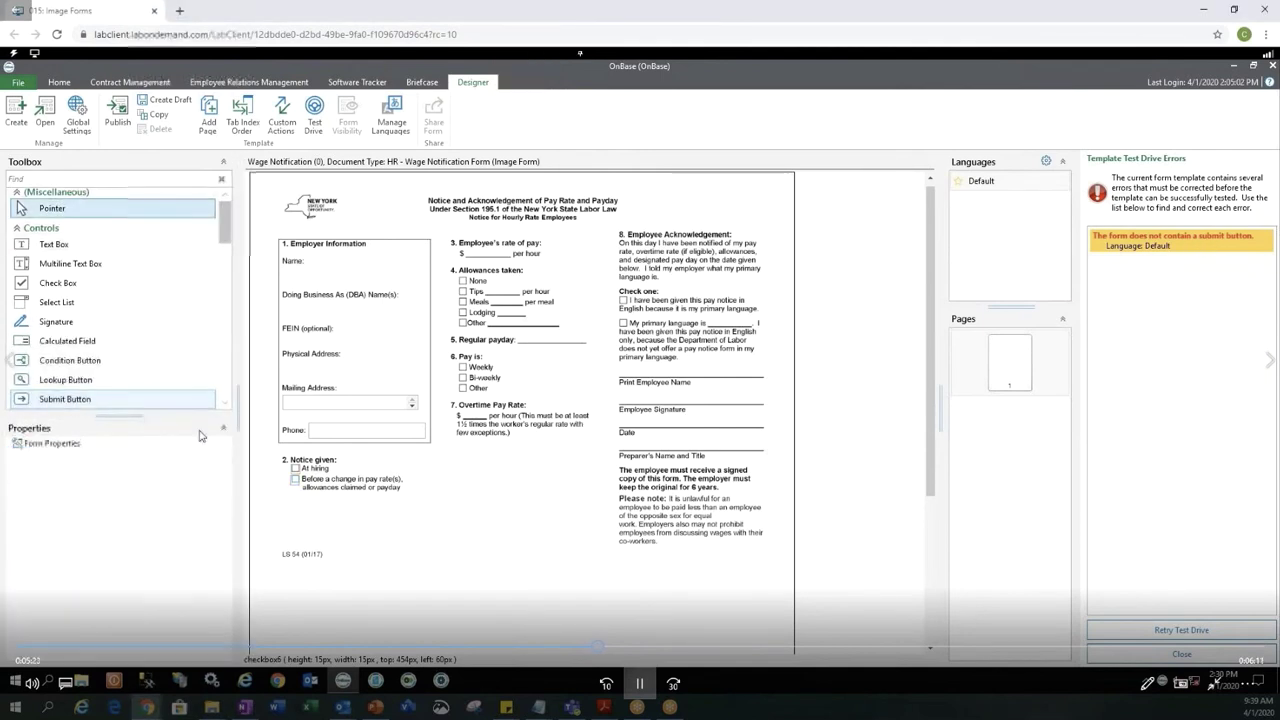
{"action": "left_click", "coordinate": [67, 400]}
{"action": "left_click_drag", "start_coordinate": [67, 402], "coordinate": [640, 556]}
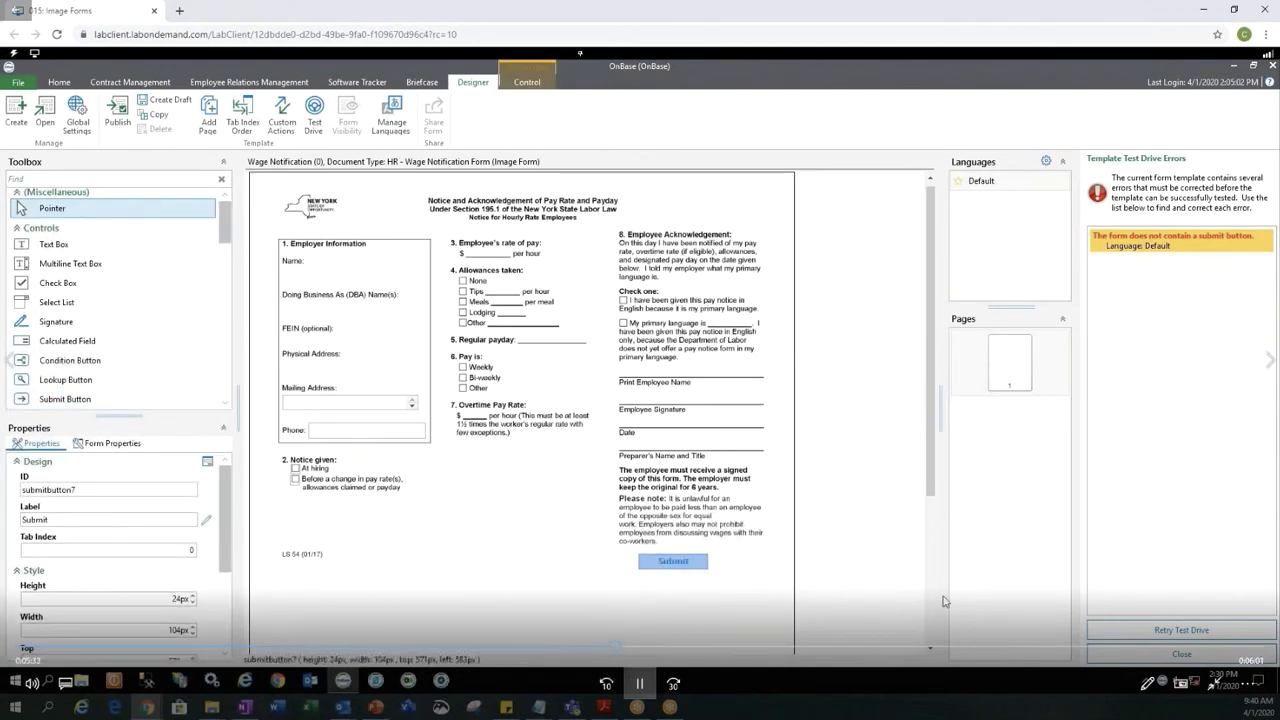
- Retry the test drive and try out both Notice given check boxes and the Mailing Address field in the preview
{"action": "left_click", "coordinate": [1105, 632]}
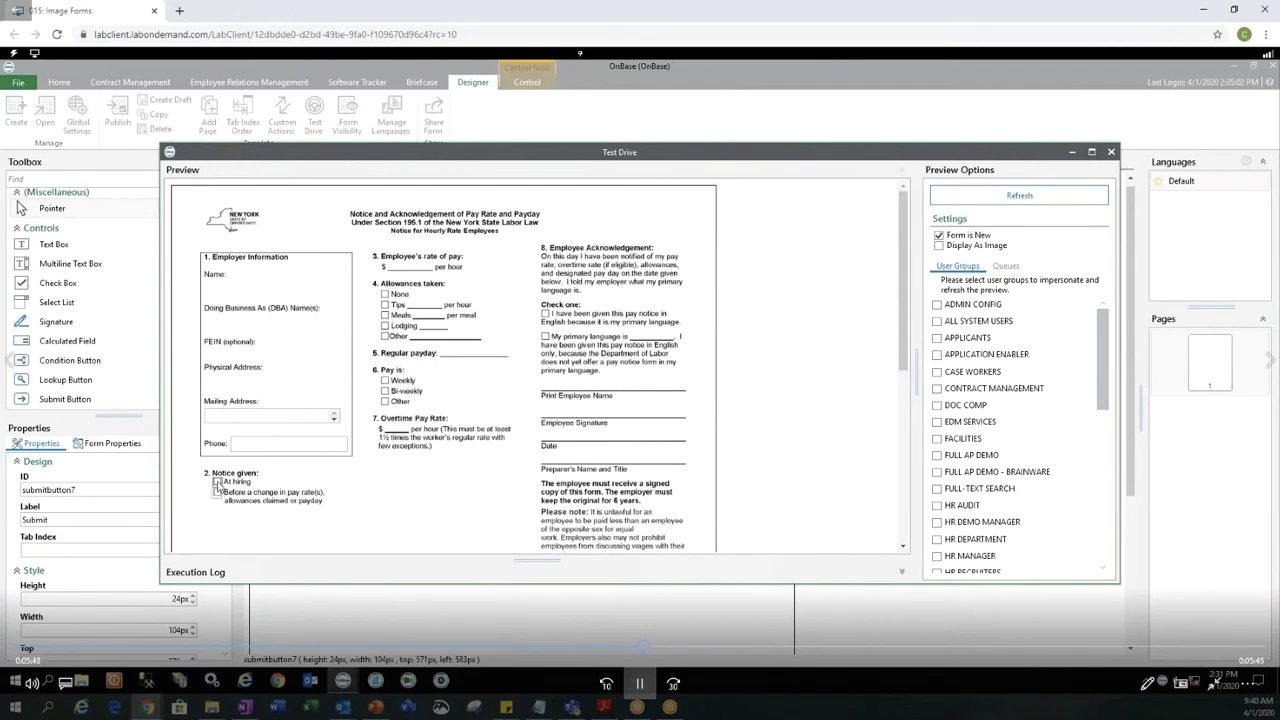
{"action": "left_click", "coordinate": [217, 482]}
{"action": "left_click", "coordinate": [217, 493]}
{"action": "left_click", "coordinate": [217, 493]}
{"action": "left_click", "coordinate": [217, 482]}
{"action": "left_click", "coordinate": [307, 418]}
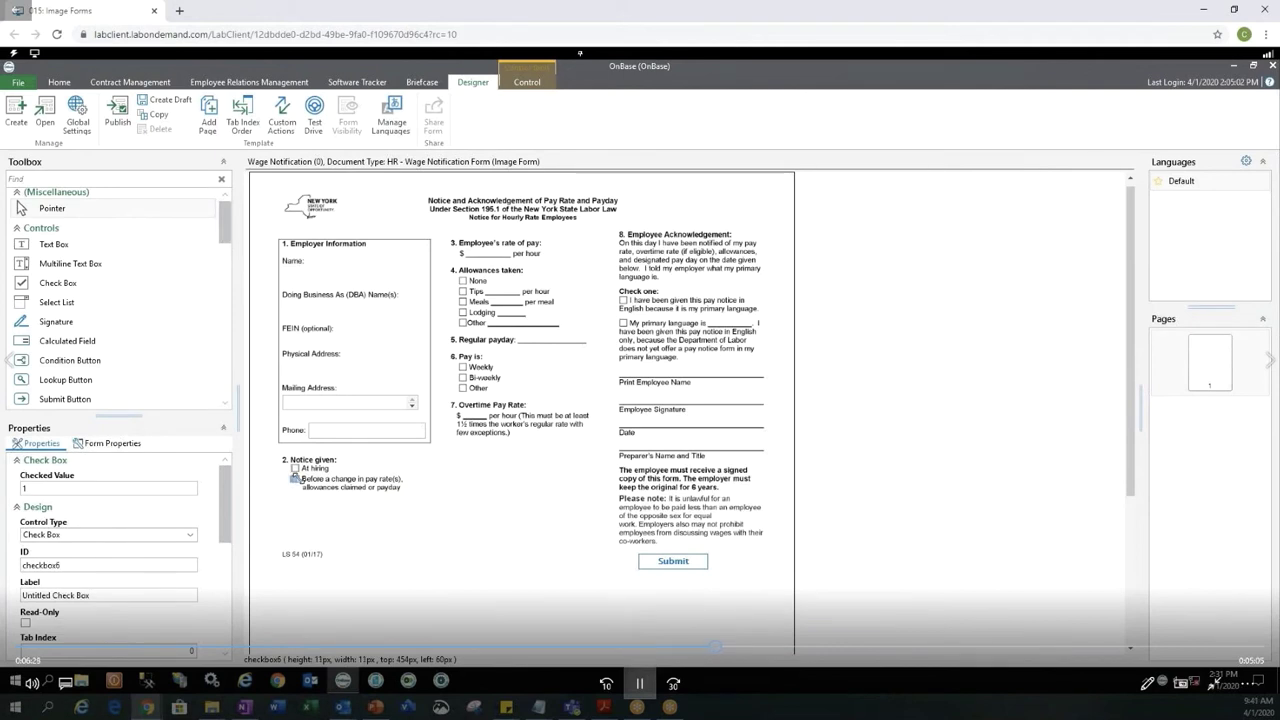
- Shrink the check box control beside "Before a change in pay rate(s)" to about 11 by 11 px
{"action": "left_click_drag", "start_coordinate": [299, 483], "coordinate": [300, 484]}
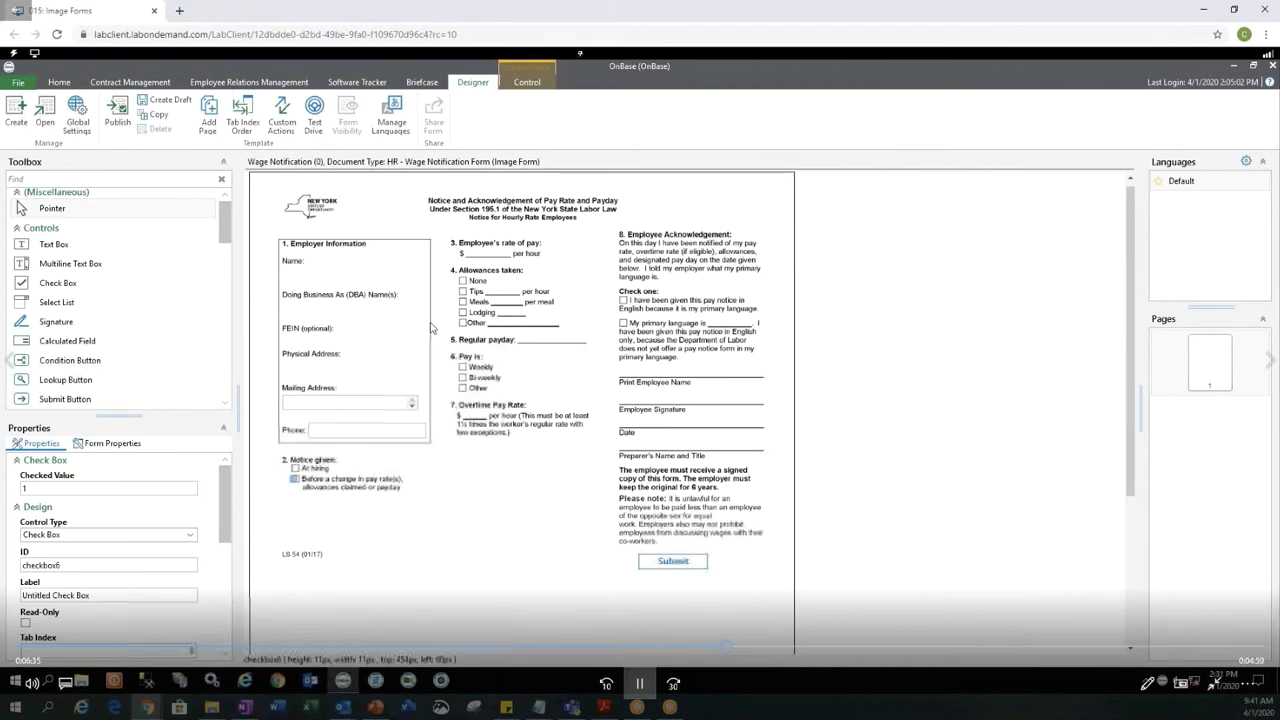
- Add a signature control of about 300 by 75 px over the Employee Signature area of the form
{"action": "left_click", "coordinate": [61, 326]}
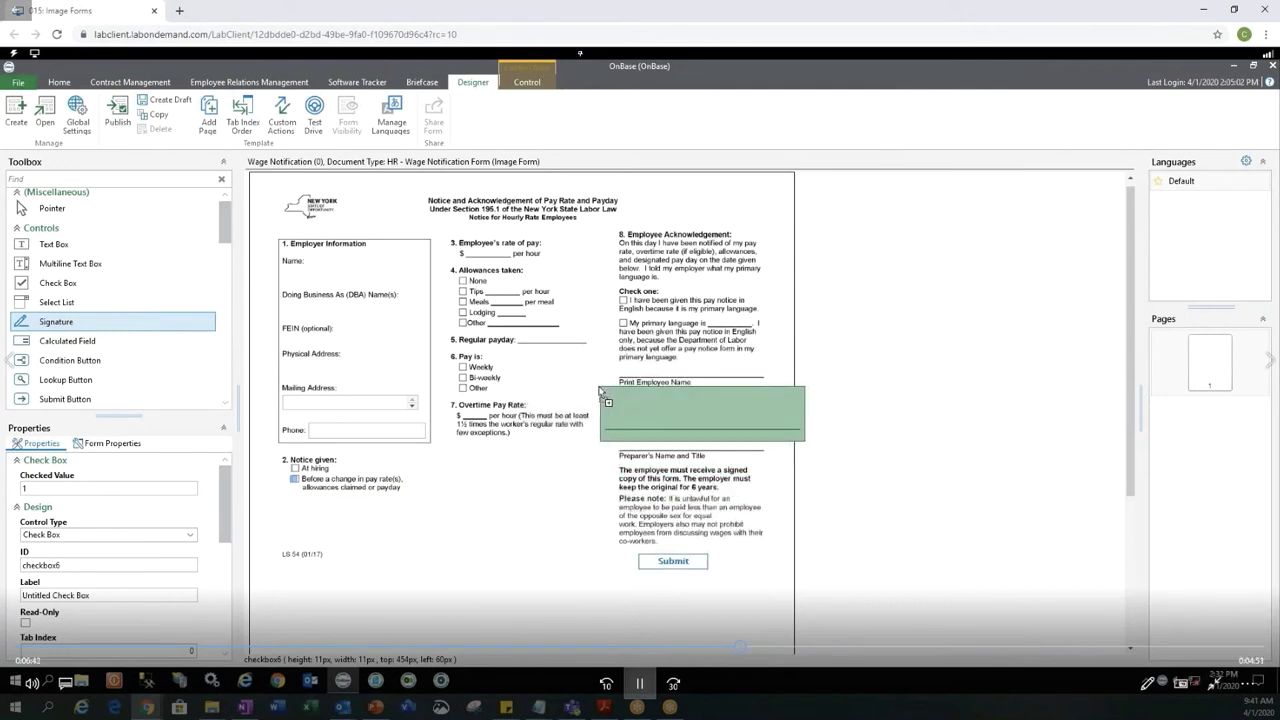
{"action": "left_click", "coordinate": [610, 398]}
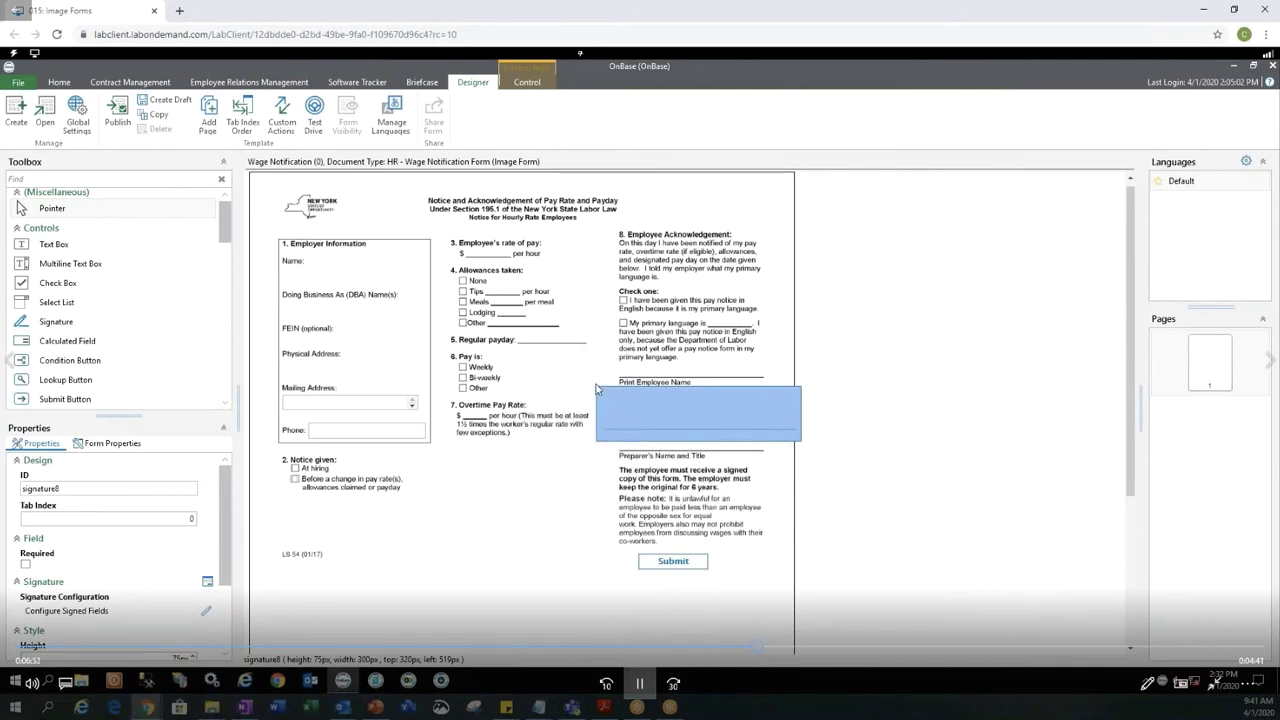
{"action": "left_click", "coordinate": [583, 396]}
- Widen the form page and move the signature control onto the Employee Signature line, about 751 px from the left and 434 px from the top
{"action": "left_click", "coordinate": [720, 417]}
{"action": "left_click", "coordinate": [790, 410]}
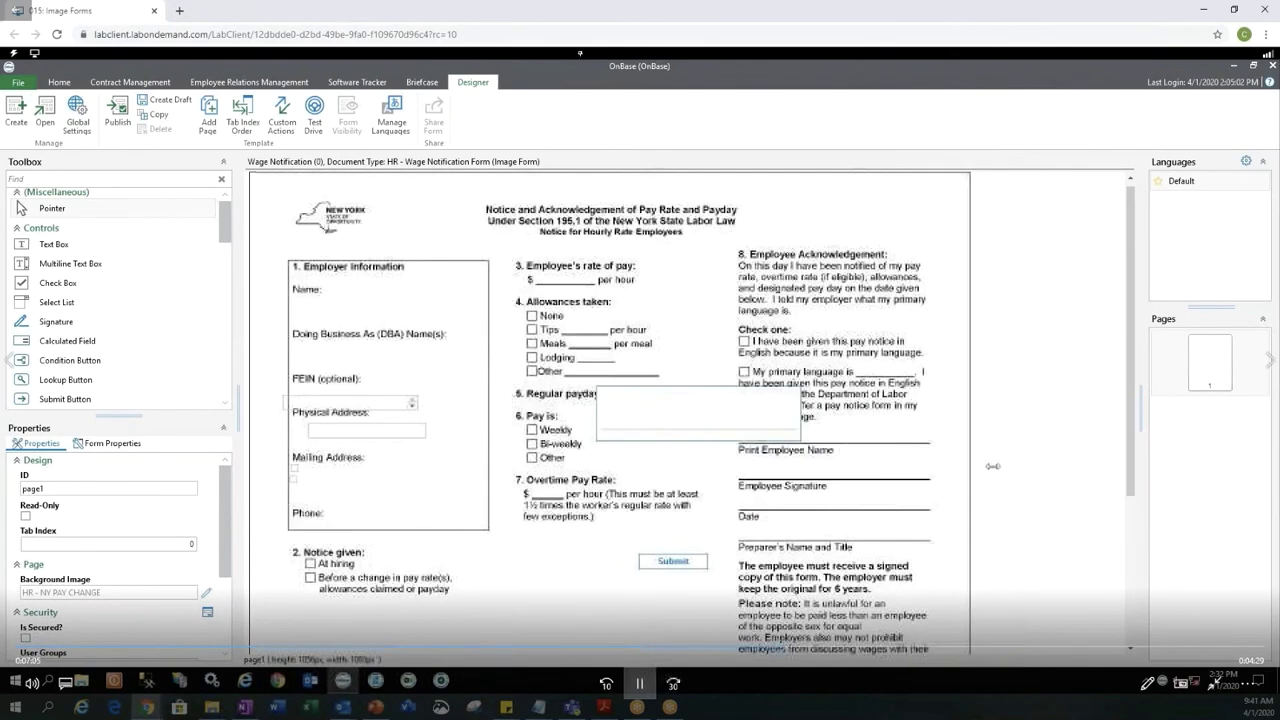
{"action": "left_click", "coordinate": [761, 416]}
{"action": "left_click_drag", "start_coordinate": [850, 467], "coordinate": [847, 476]}
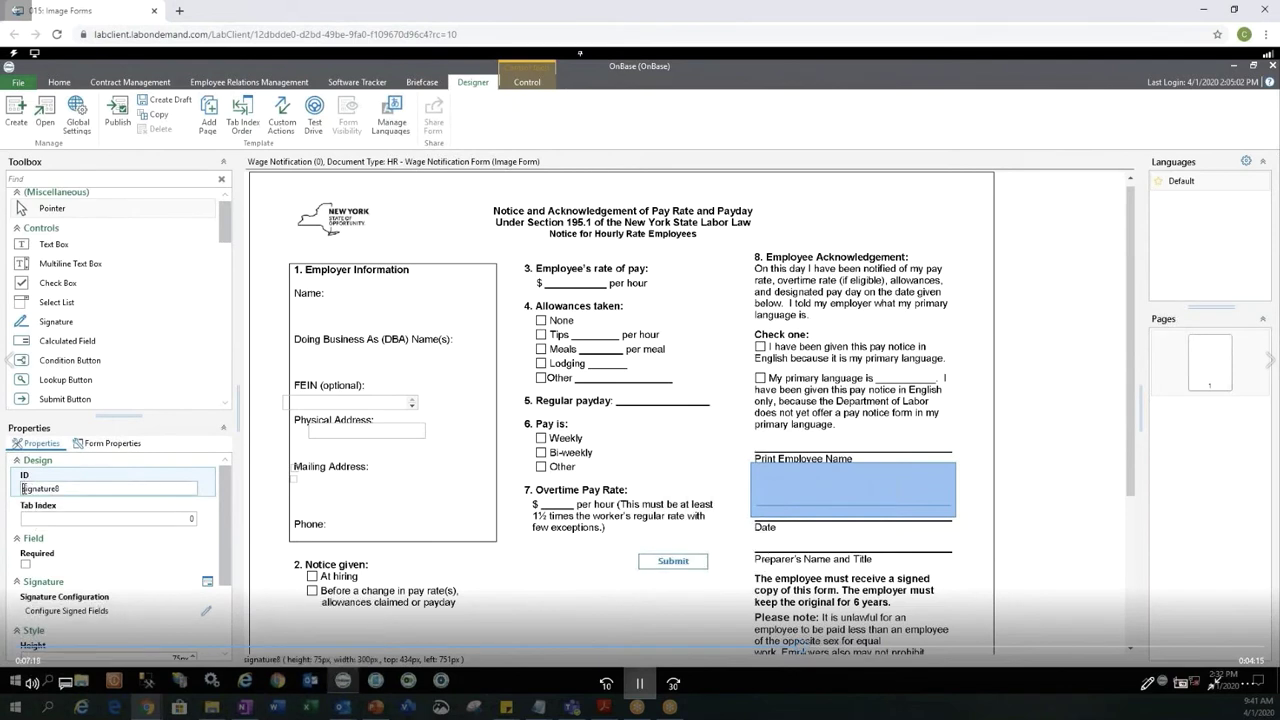
- Try to add the prefix "Employee" to the signature control's ID
{"action": "left_click", "coordinate": [23, 488]}
{"action": "type", "text": "Employee"}
- Set the signature control's height to 70 px
{"action": "scroll", "coordinate": [127, 546], "scroll_direction": "down", "scroll_amount": 2}
{"action": "scroll", "coordinate": [127, 548], "scroll_direction": "down", "scroll_amount": 1}
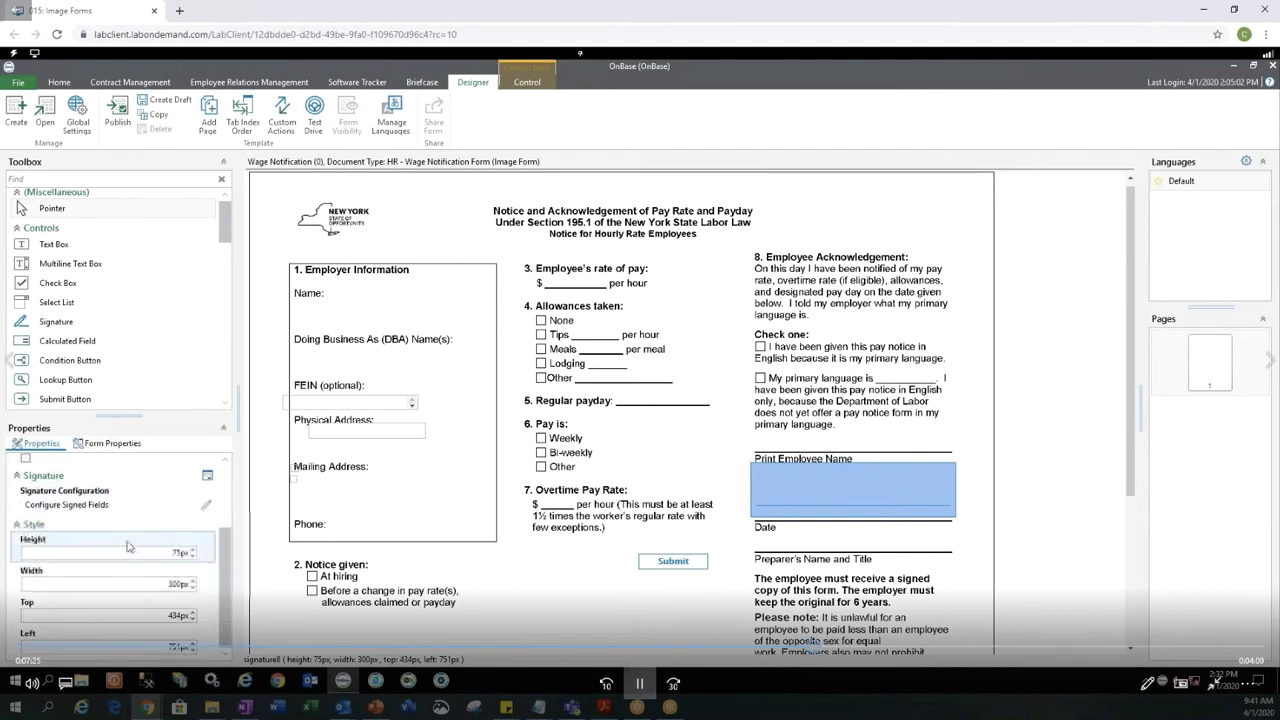
{"action": "left_click", "coordinate": [193, 557]}
{"action": "scroll", "coordinate": [196, 566], "scroll_direction": "up", "scroll_amount": 2}
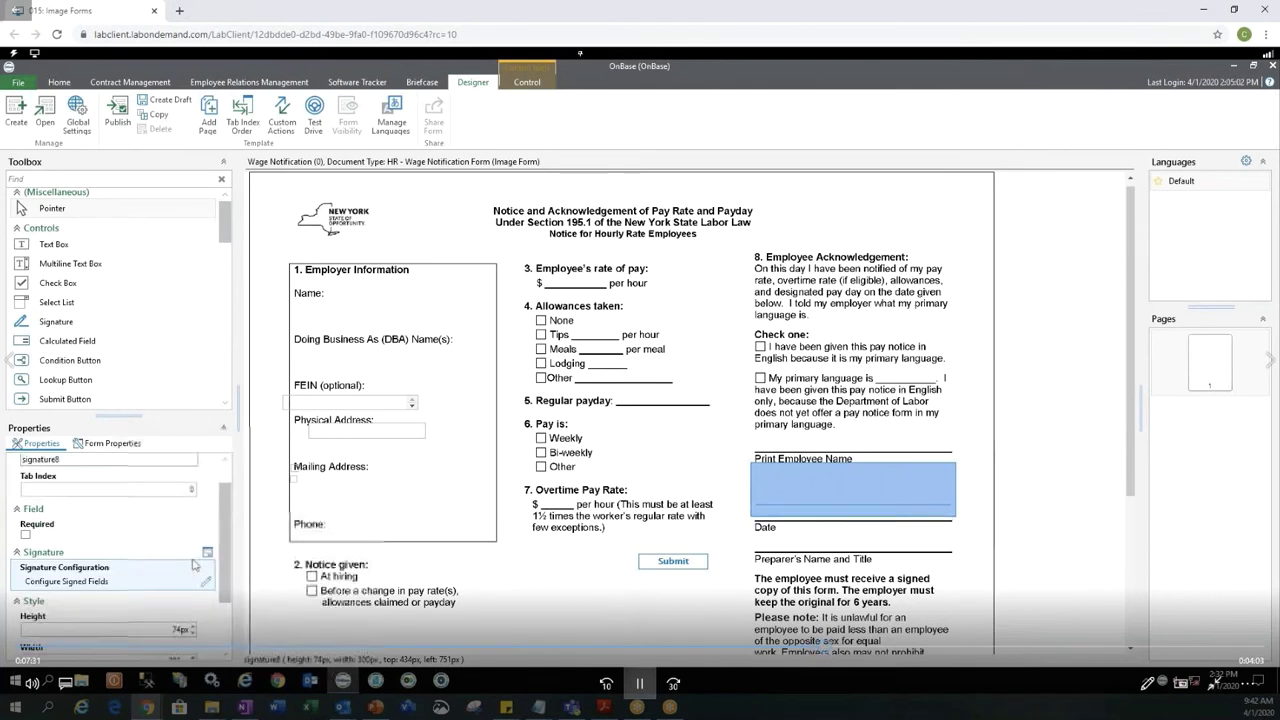
{"action": "scroll", "coordinate": [194, 568], "scroll_direction": "down", "scroll_amount": 2}
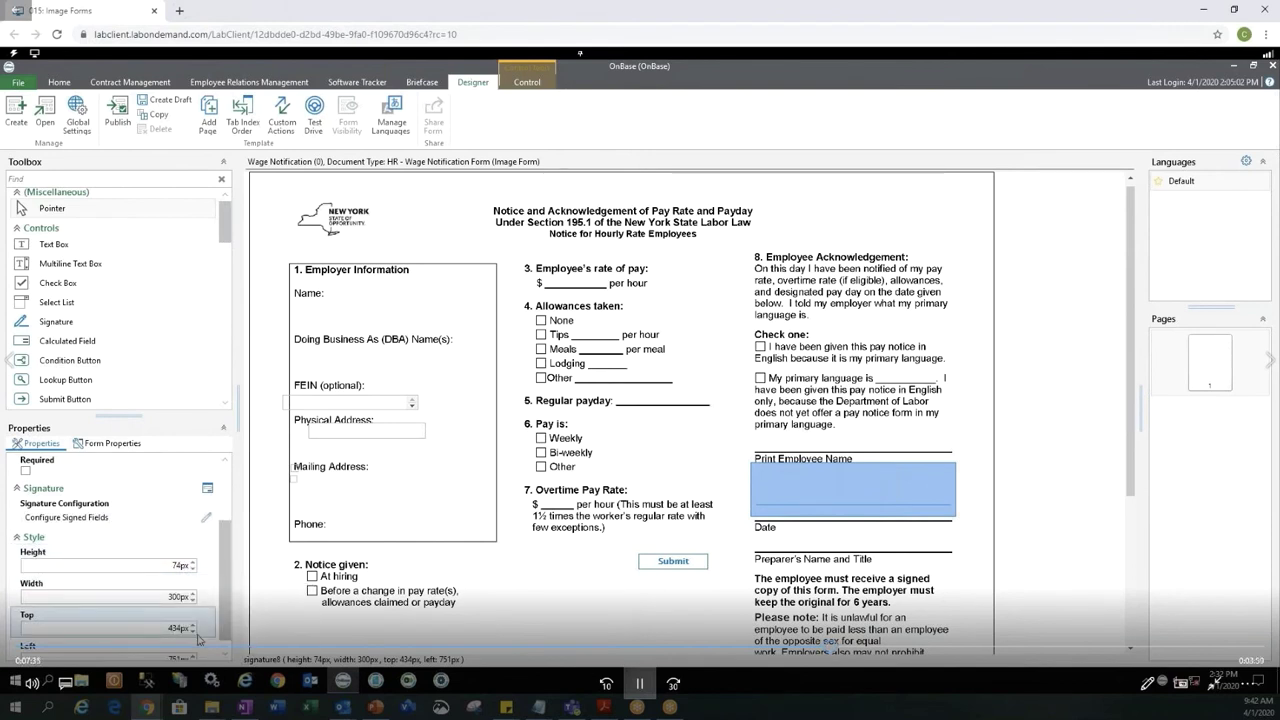
{"action": "key", "text": "BackSpace"}
{"action": "key", "text": "BackSpace"}
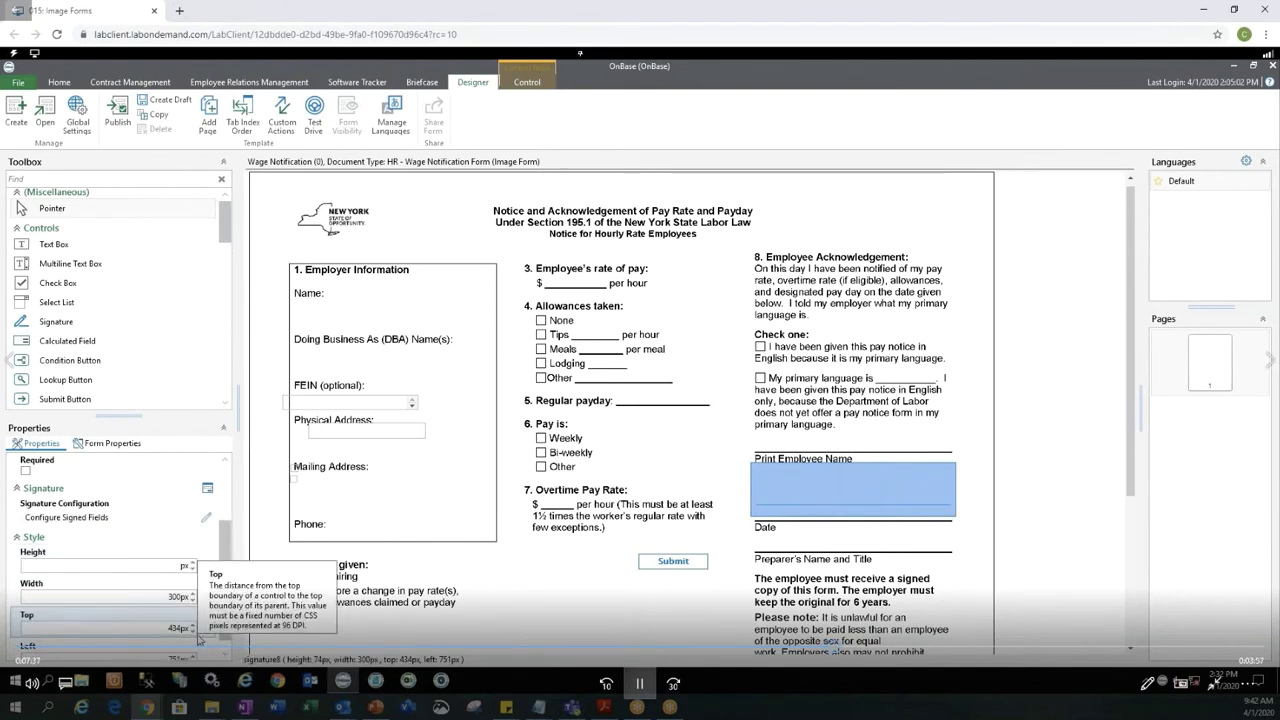
{"action": "type", "text": "70"}
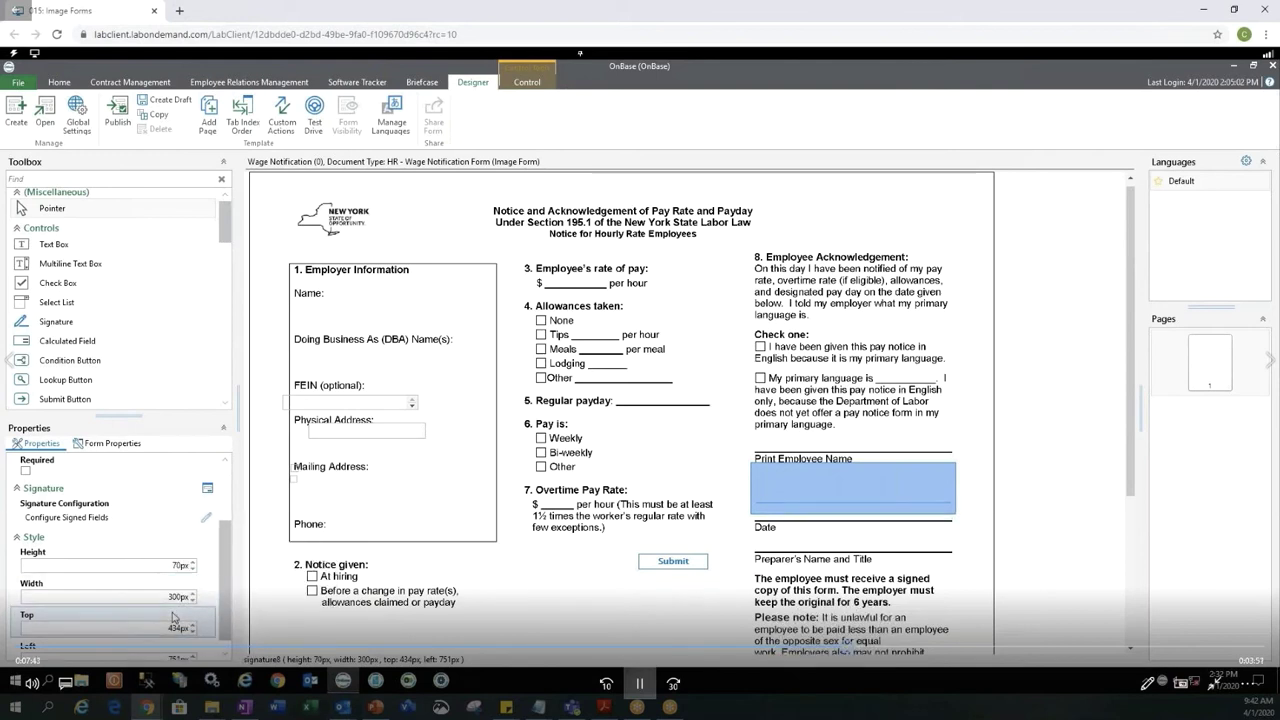
- Set the signature control's width to 200 px and mark the field as required
{"action": "type", "text": "2"}
{"action": "scroll", "coordinate": [174, 618], "scroll_direction": "down", "scroll_amount": 1}
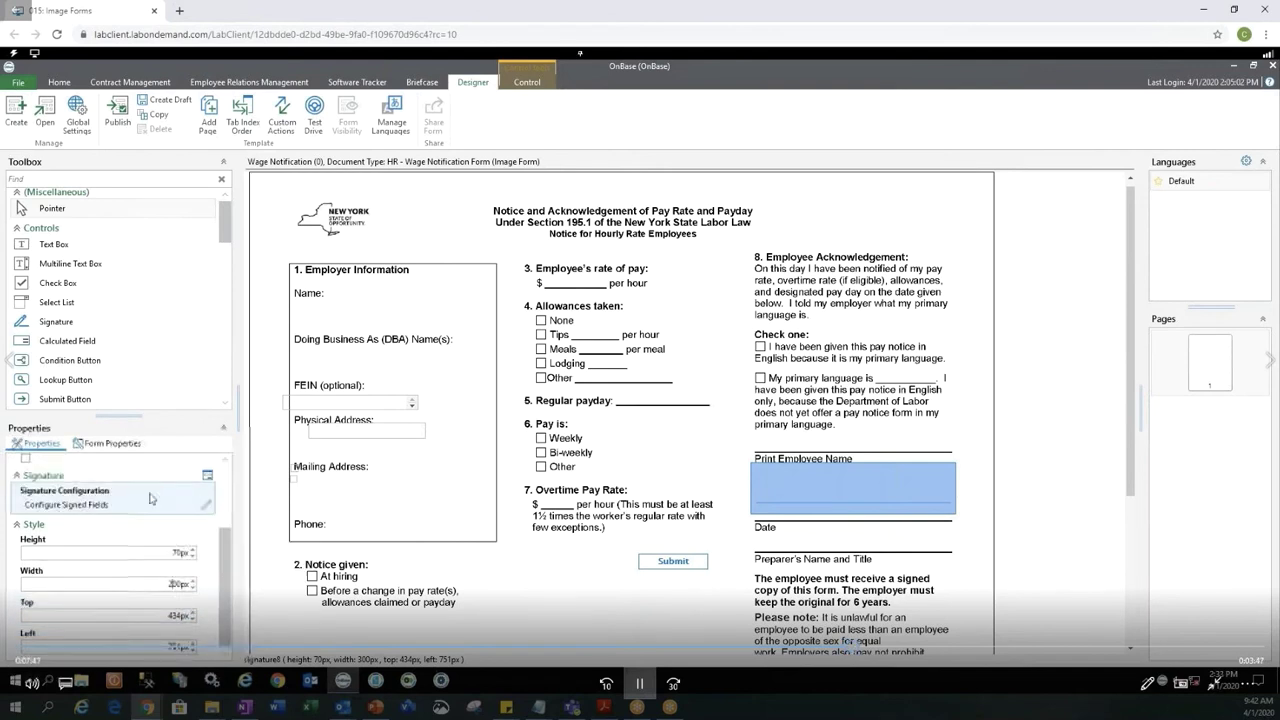
{"action": "left_click", "coordinate": [112, 462]}
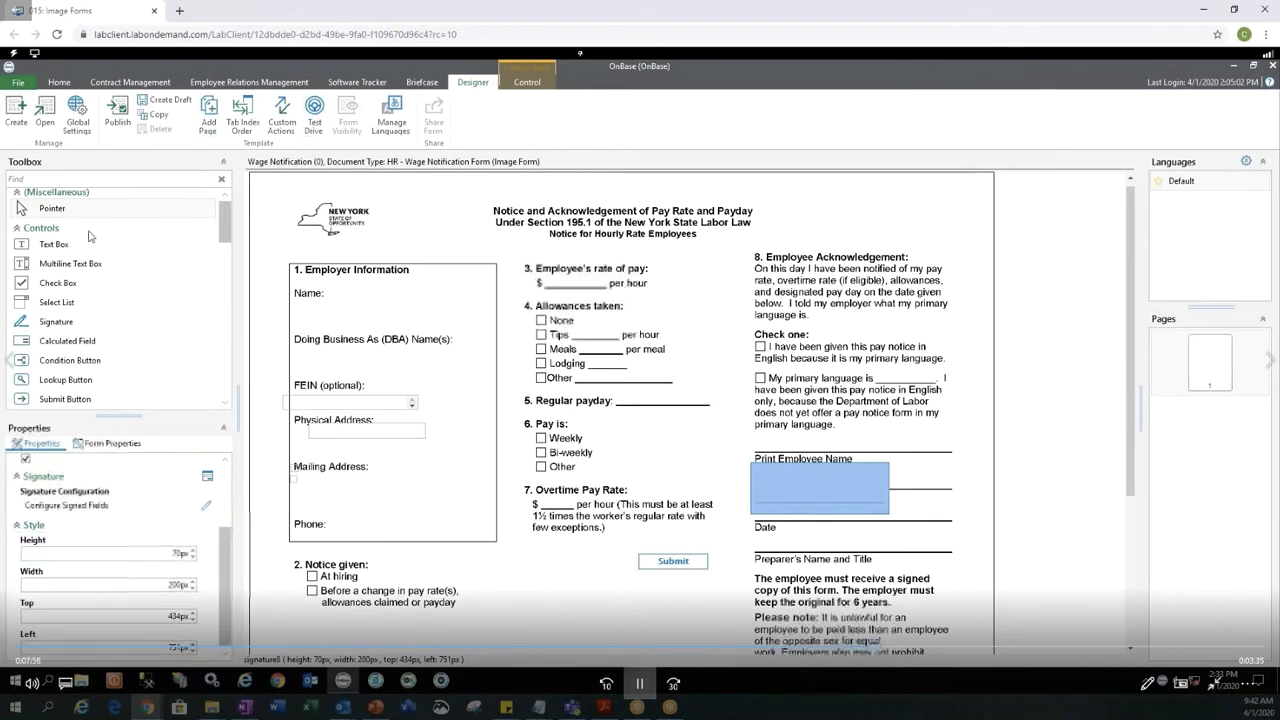
- Add a text box over the dollar-per-hour blank under Employee's rate of pay
{"action": "left_click", "coordinate": [60, 245]}
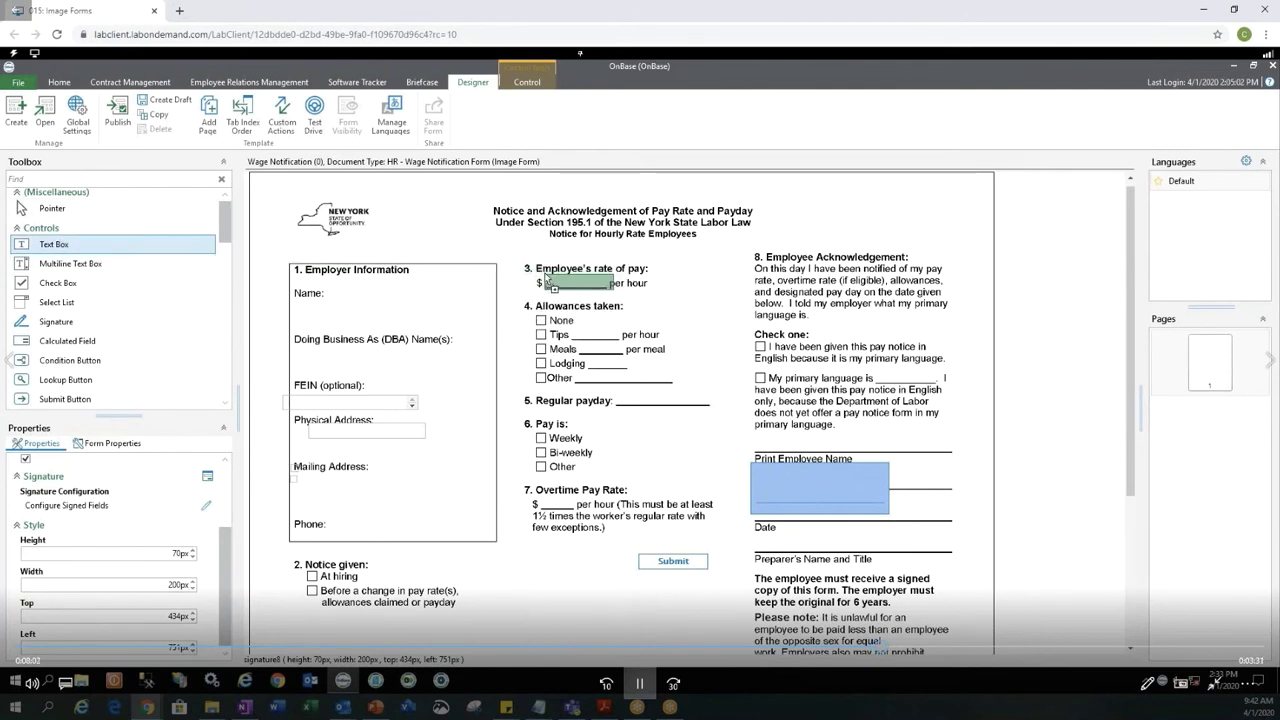
{"action": "left_click", "coordinate": [547, 280]}
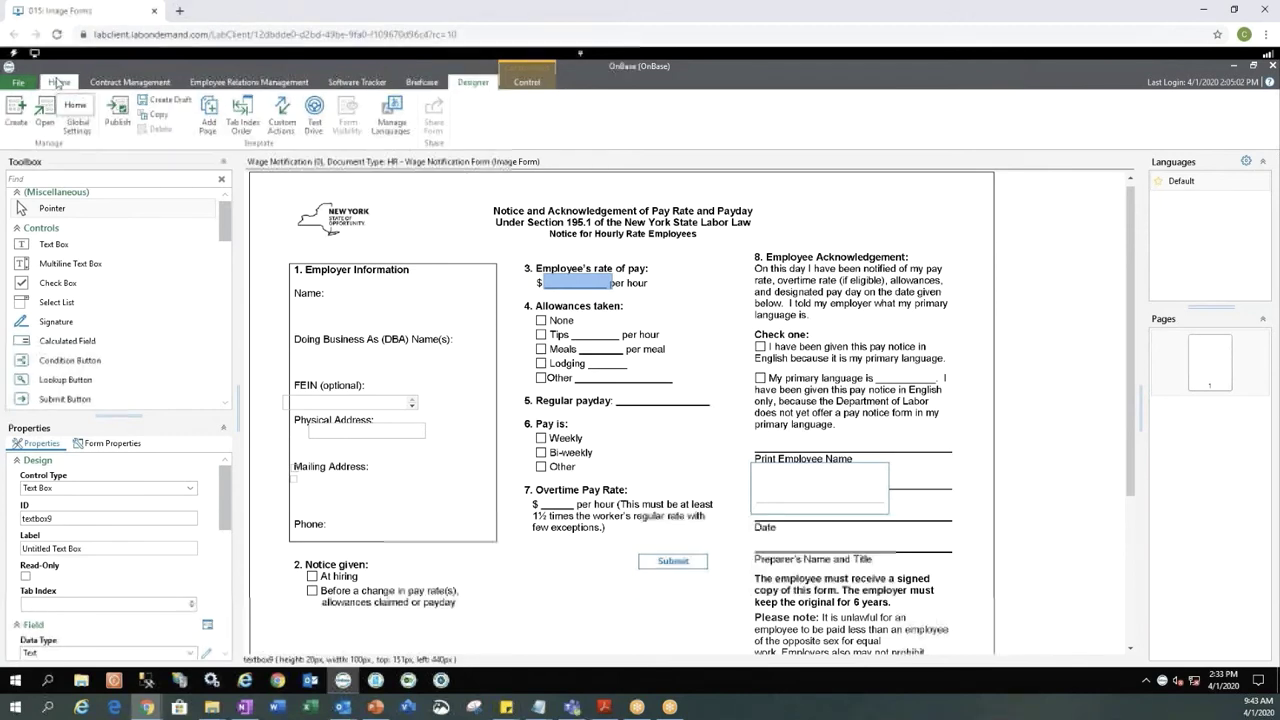
- Leave the form designer for the home page, discarding the unsaved form changes
{"action": "left_click", "coordinate": [58, 82]}
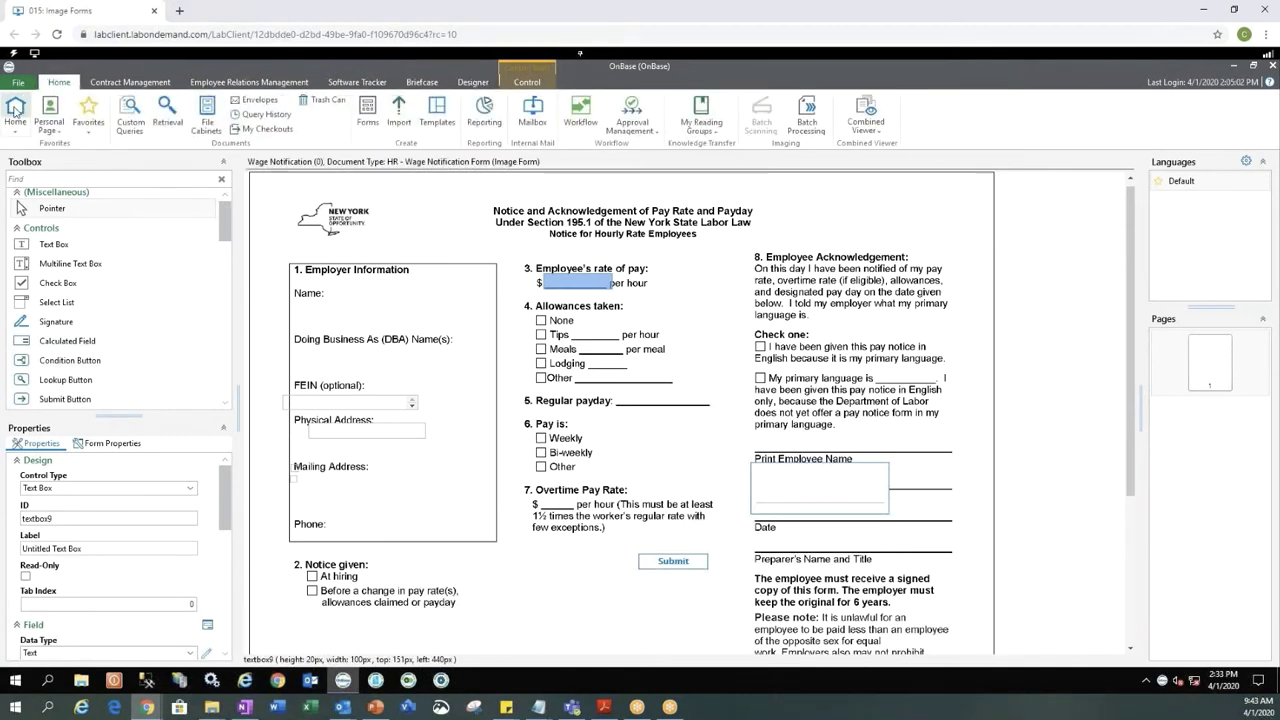
{"action": "left_click", "coordinate": [16, 110]}
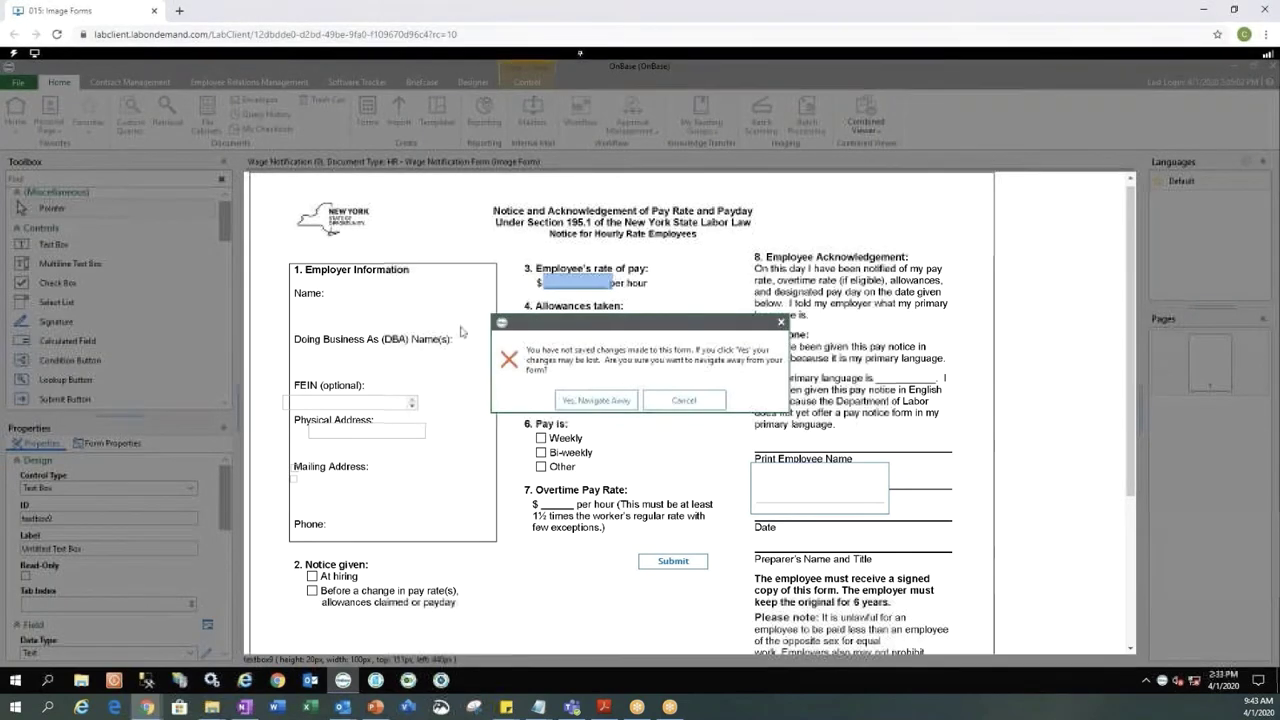
{"action": "left_click", "coordinate": [600, 401]}
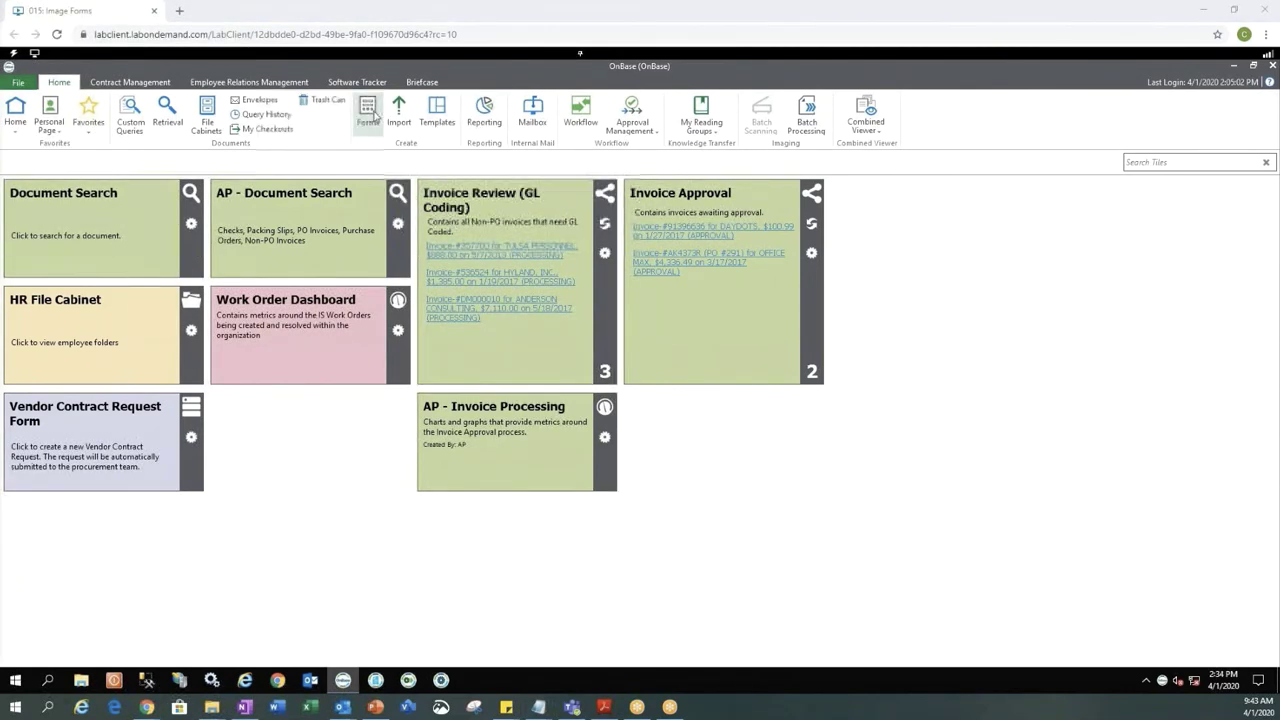
- Open a new HR - Wage Notification Form (Image Form) and choose 9 SECOND FOODS as the employer name
{"action": "left_click", "coordinate": [368, 121]}
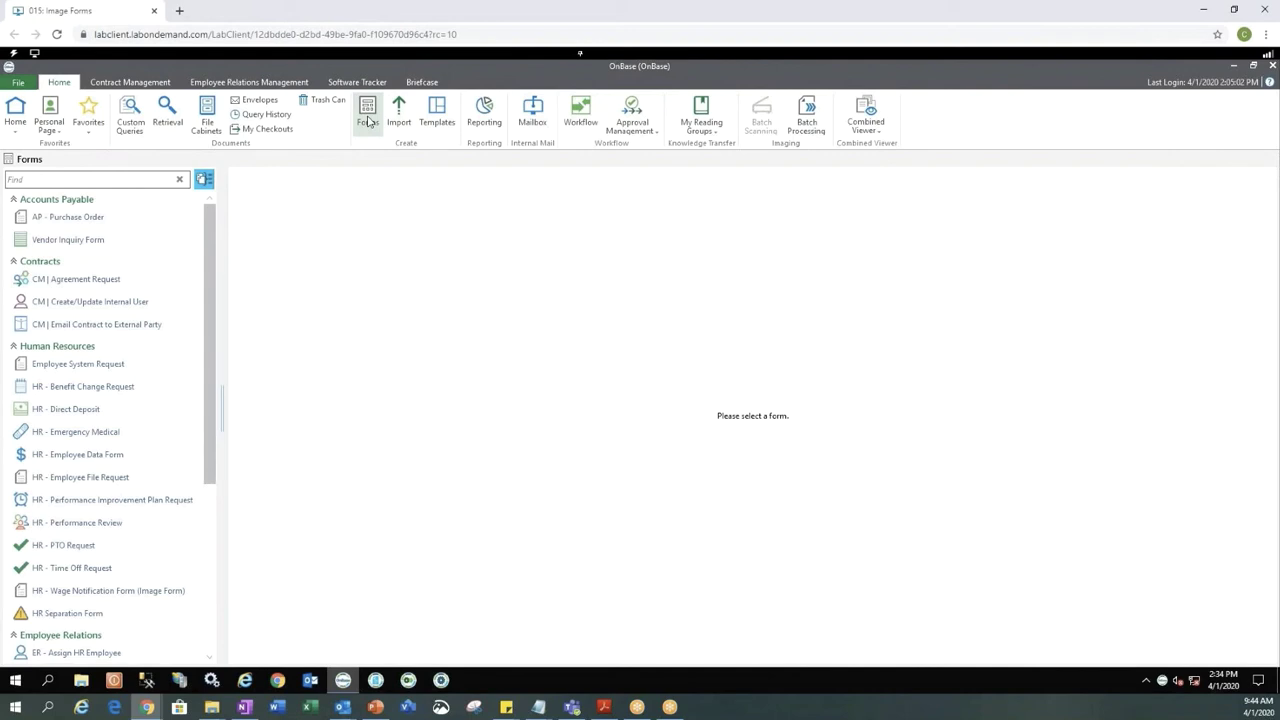
{"action": "left_click", "coordinate": [100, 592]}
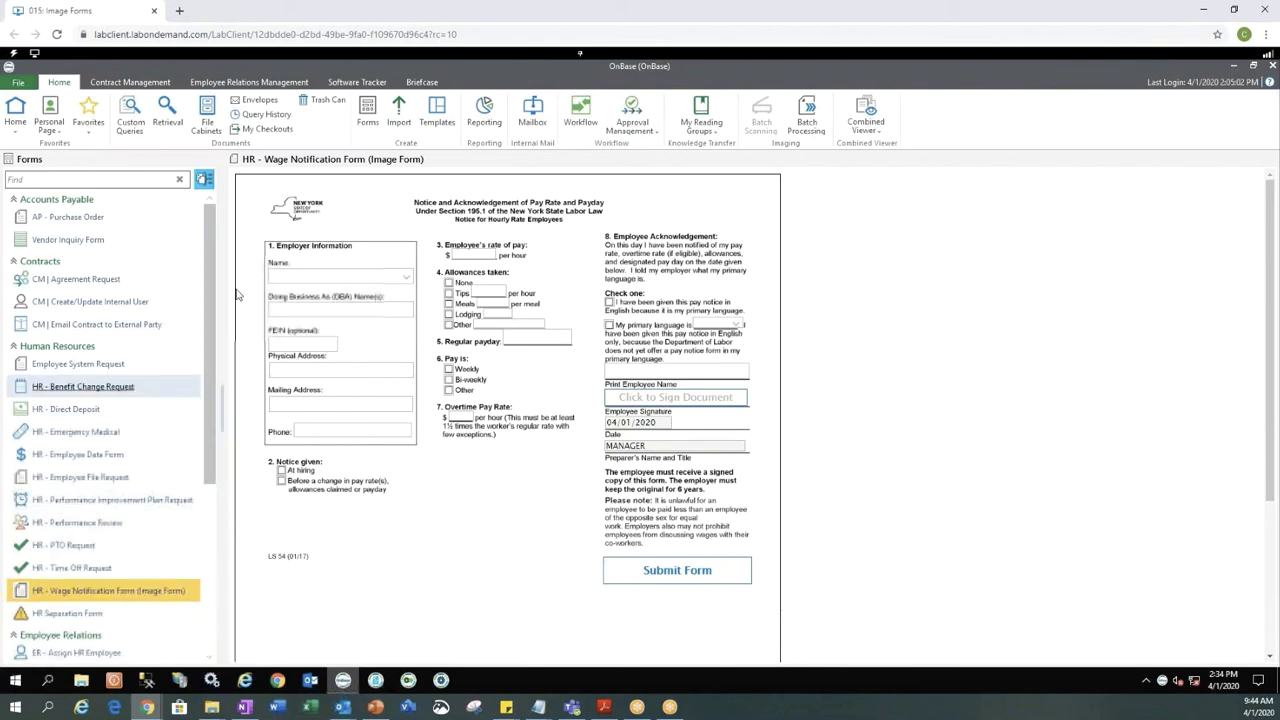
{"action": "left_click", "coordinate": [406, 278]}
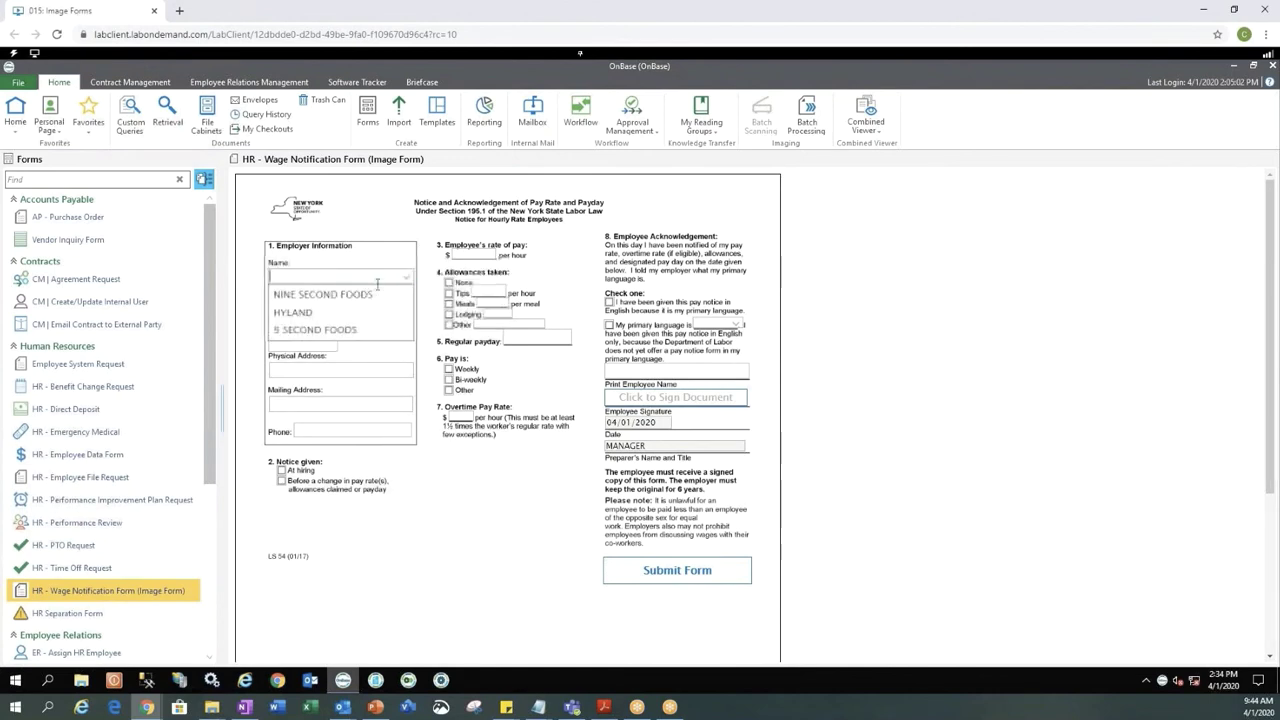
{"action": "left_click", "coordinate": [321, 330]}
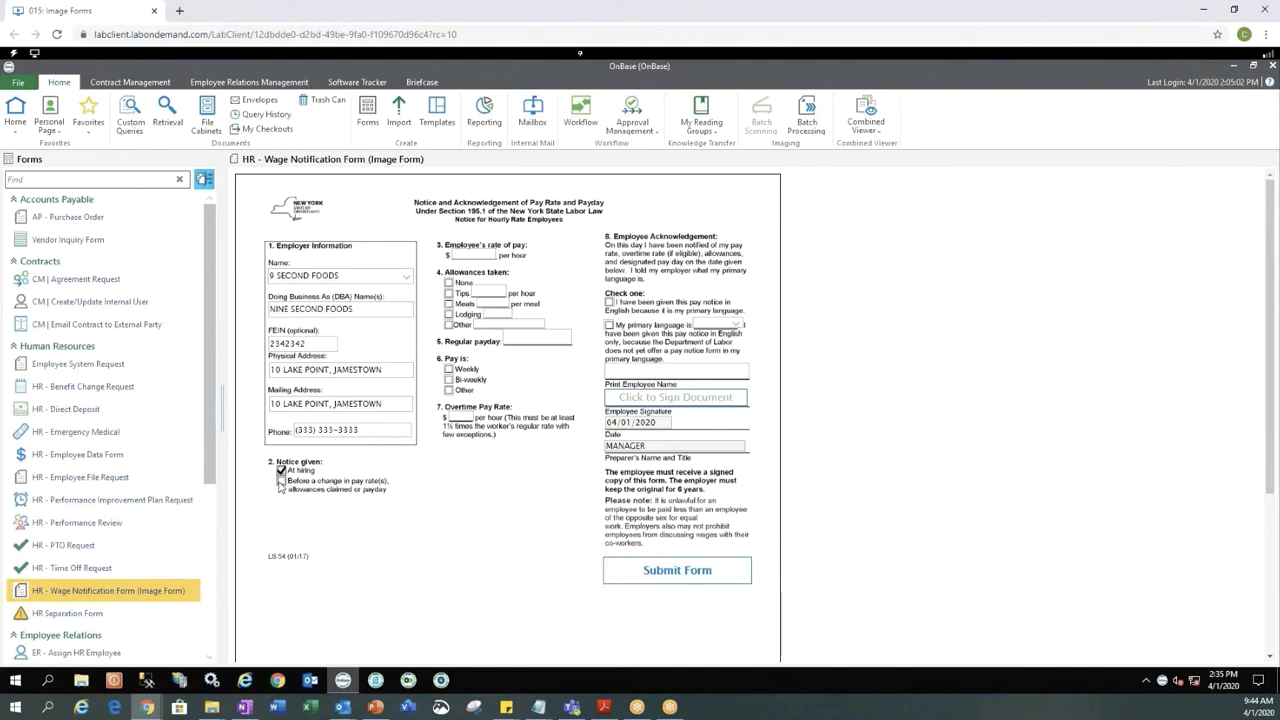
- Fill in the pay details: notice before a change in pay rate, rate of pay 100.00 per hour, allowances None, pay Weekly
{"action": "left_click", "coordinate": [281, 481]}
{"action": "left_click", "coordinate": [465, 257]}
{"action": "type", "text": "100.00"}
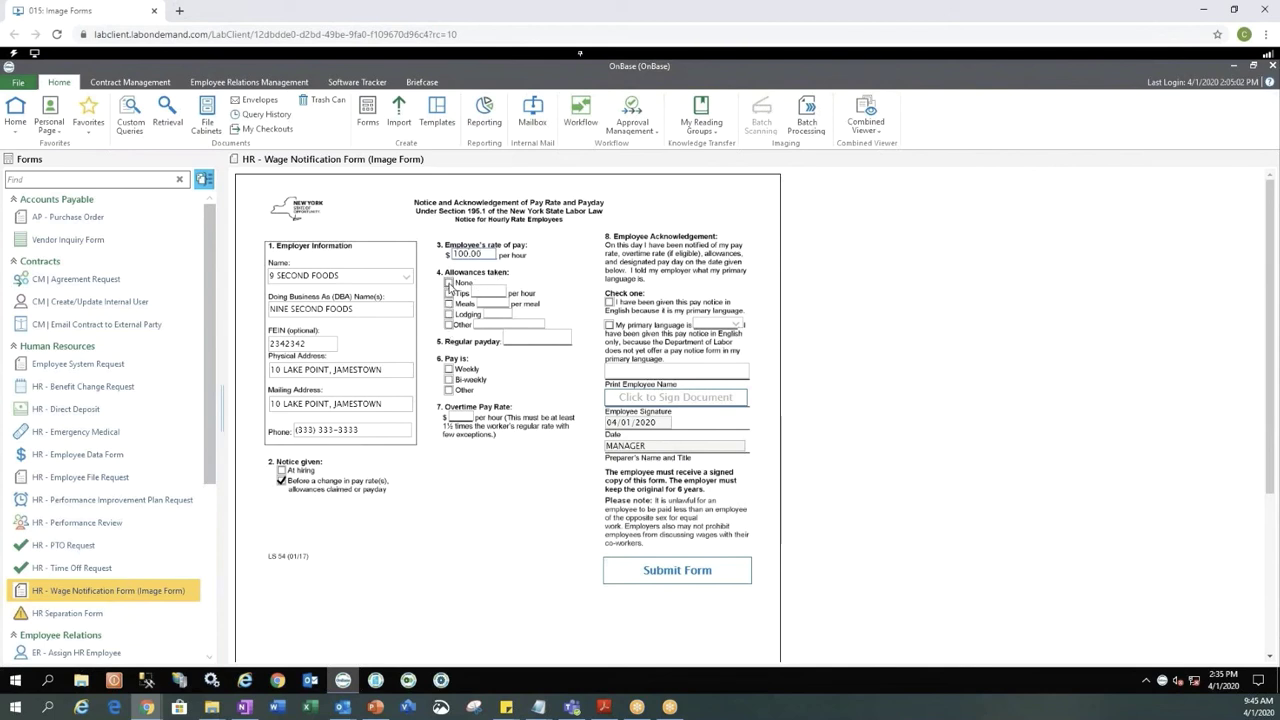
{"action": "left_click", "coordinate": [448, 283]}
{"action": "left_click", "coordinate": [449, 369]}
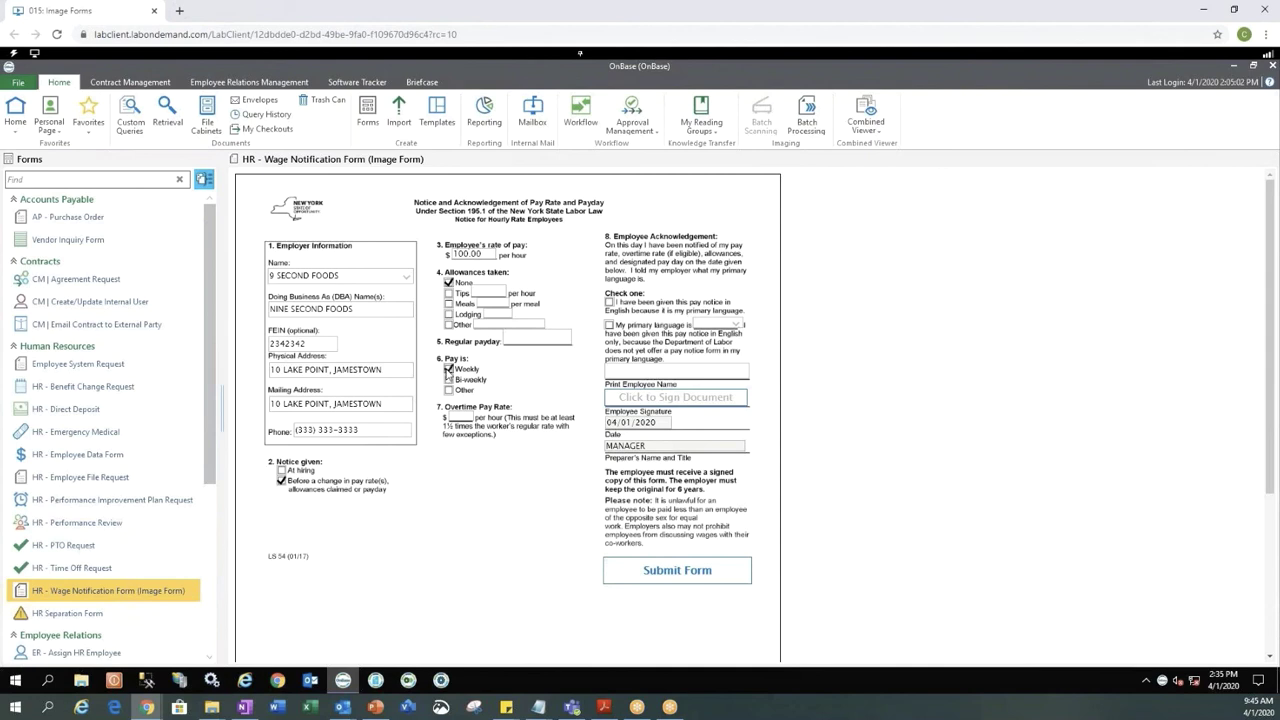
- Sign the employee signature field with a handwritten TEST and apply the signature
{"action": "left_click", "coordinate": [685, 399]}
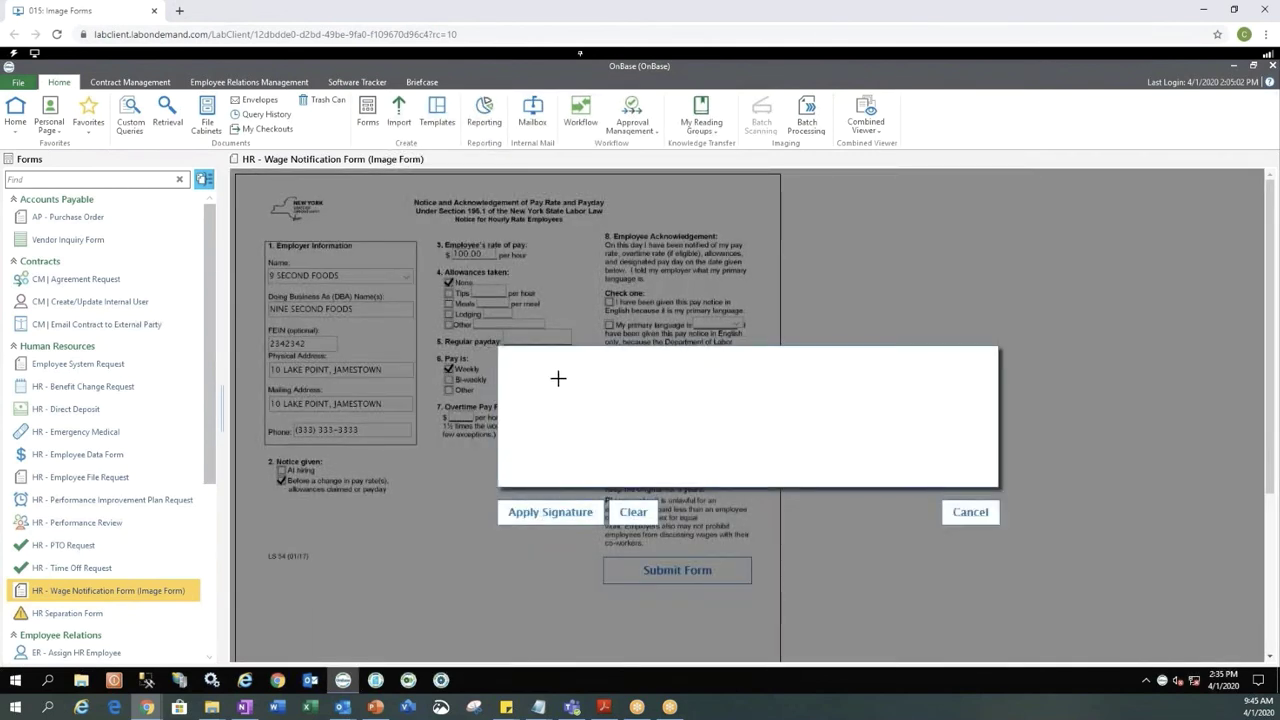
{"action": "left_click_drag", "start_coordinate": [544, 397], "coordinate": [682, 389]}
{"action": "mouse_move", "coordinate": [589, 390]}
{"action": "left_mouse_down"}
{"action": "mouse_move", "coordinate": [595, 441]}
{"action": "mouse_move", "coordinate": [716, 448]}
{"action": "left_mouse_up"}
{"action": "left_click_drag", "start_coordinate": [628, 418], "coordinate": [777, 428]}
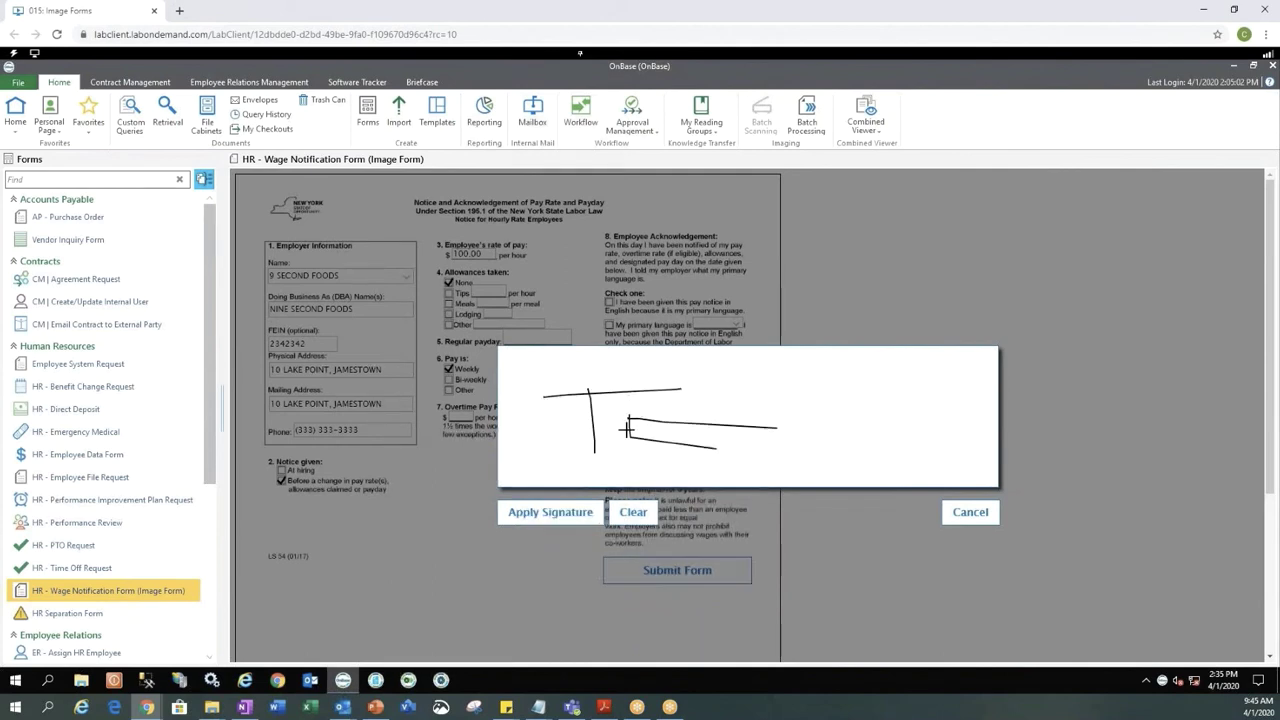
{"action": "mouse_move", "coordinate": [628, 430]}
{"action": "left_mouse_down"}
{"action": "mouse_move", "coordinate": [712, 464]}
{"action": "mouse_move", "coordinate": [828, 433]}
{"action": "mouse_move", "coordinate": [800, 476]}
{"action": "left_mouse_up"}
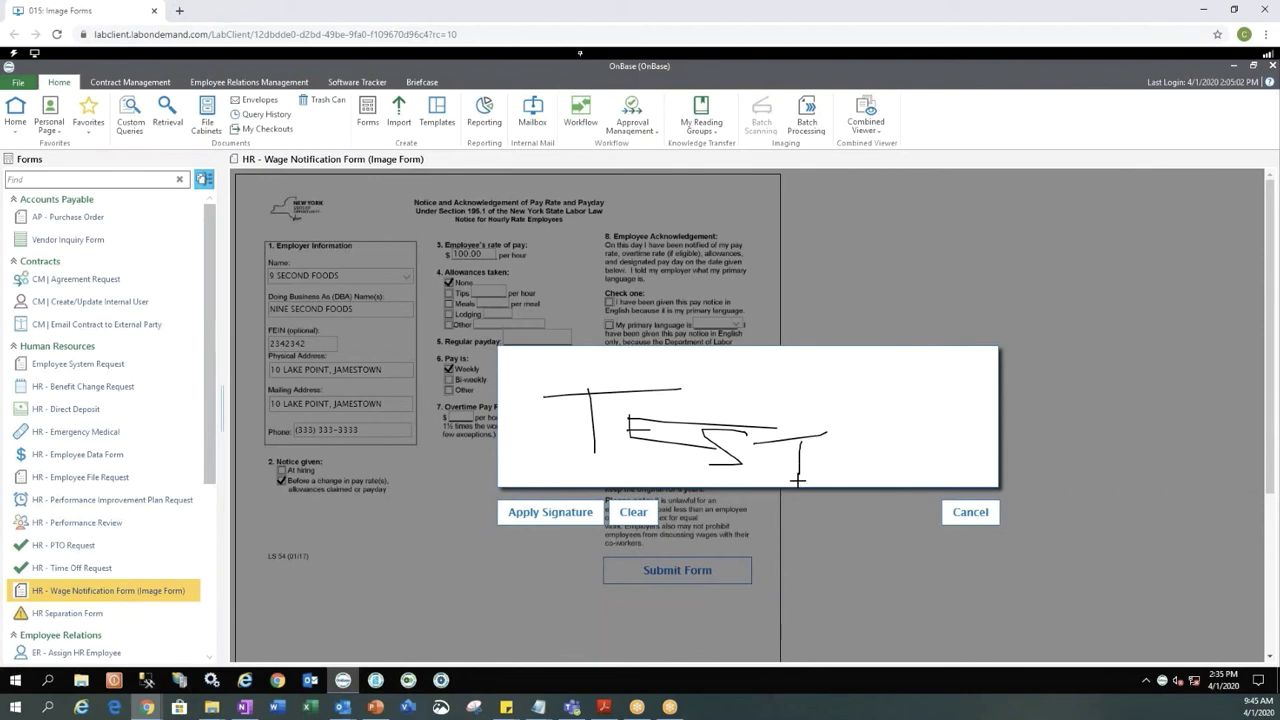
{"action": "left_click", "coordinate": [564, 523]}
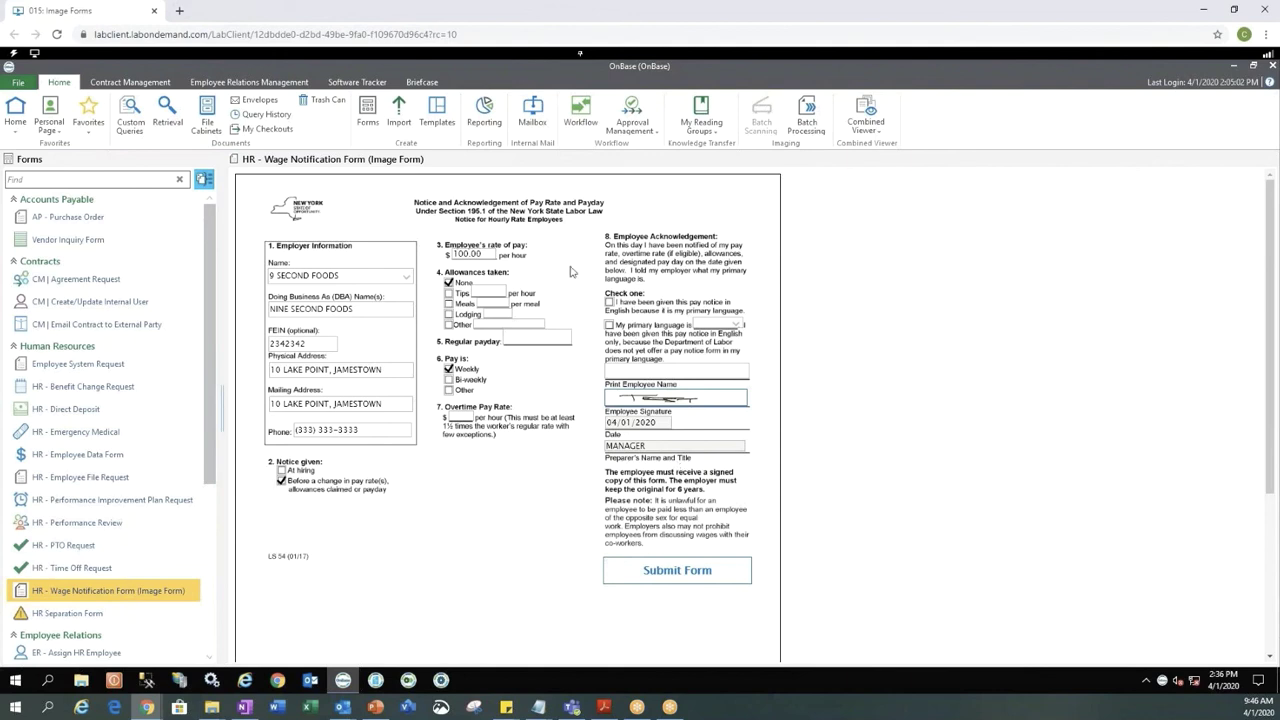
- Submit the form with ENGLISH entered in the required Print Employee Name field, and decline creating a new form
{"action": "left_click", "coordinate": [675, 578]}
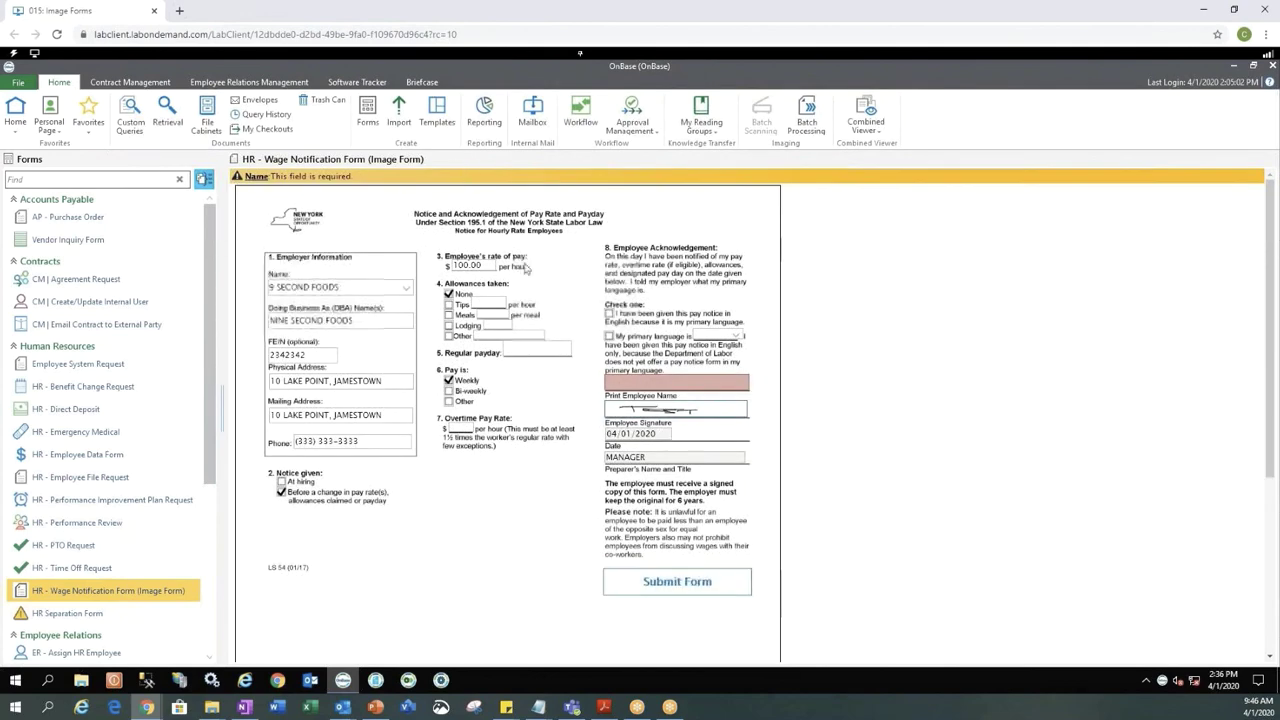
{"action": "mouse_move", "coordinate": [635, 385]}
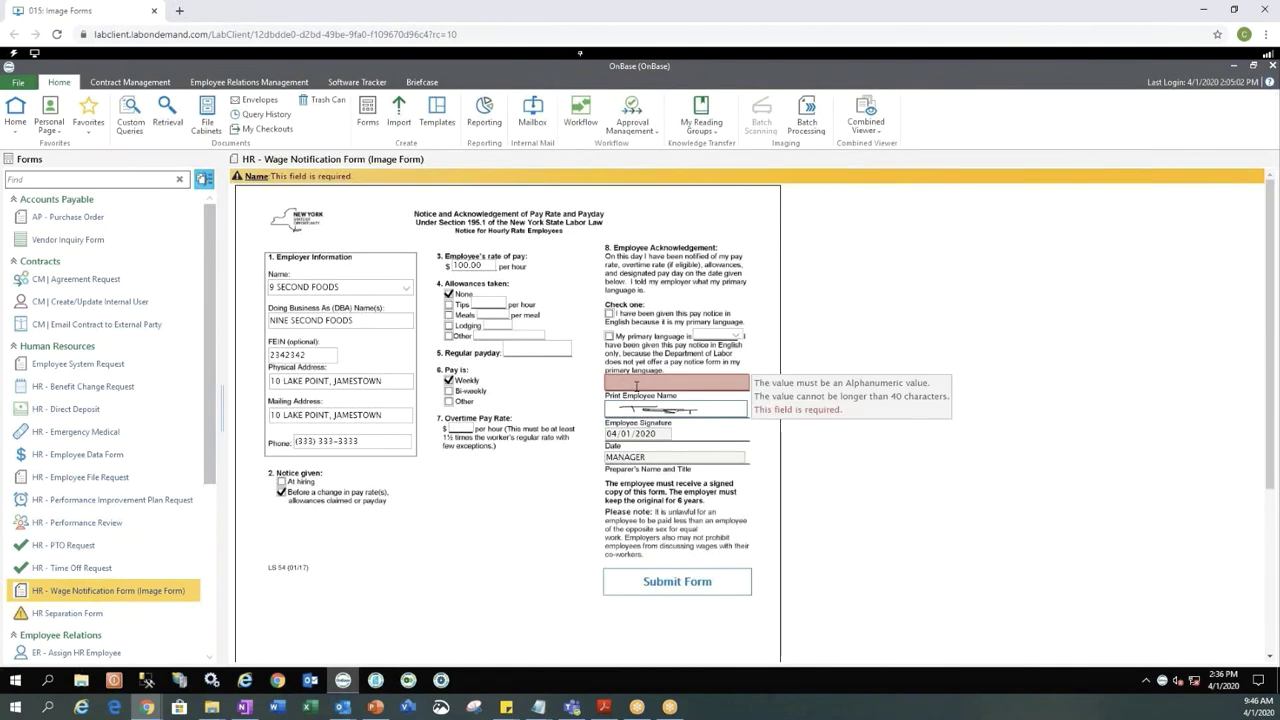
{"action": "type", "text": "ENGLISH"}
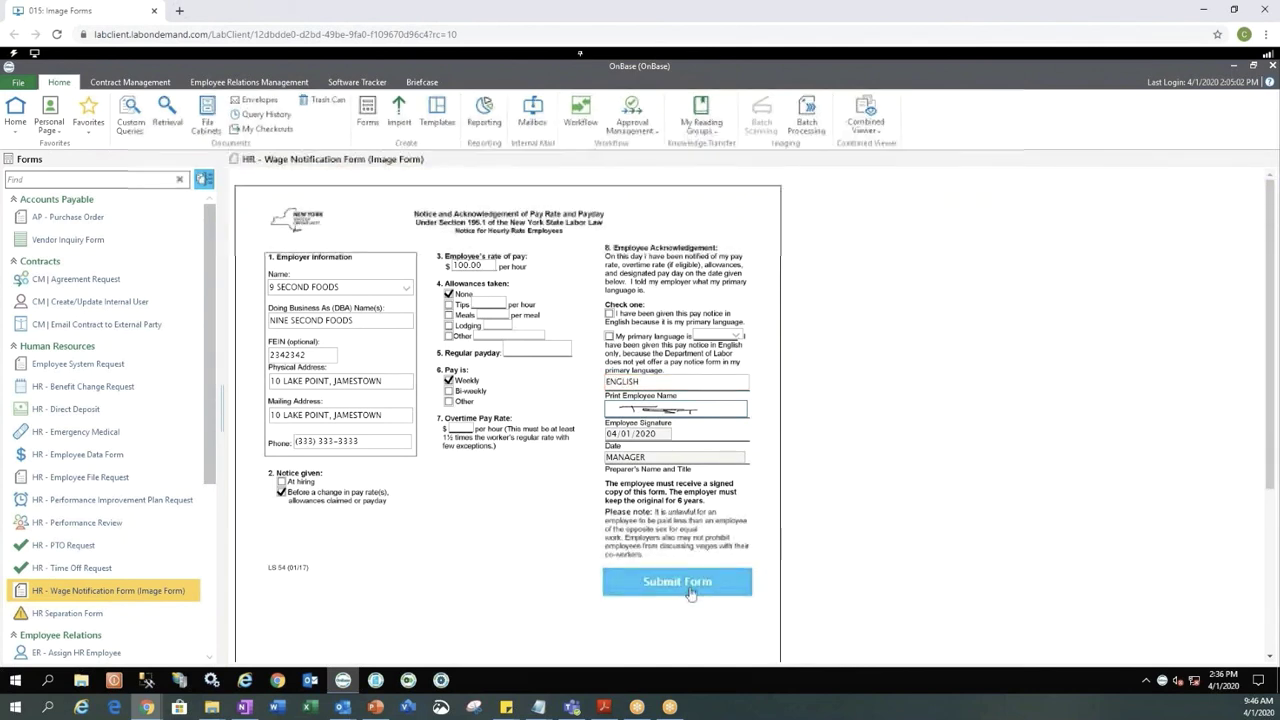
{"action": "left_click", "coordinate": [690, 592]}
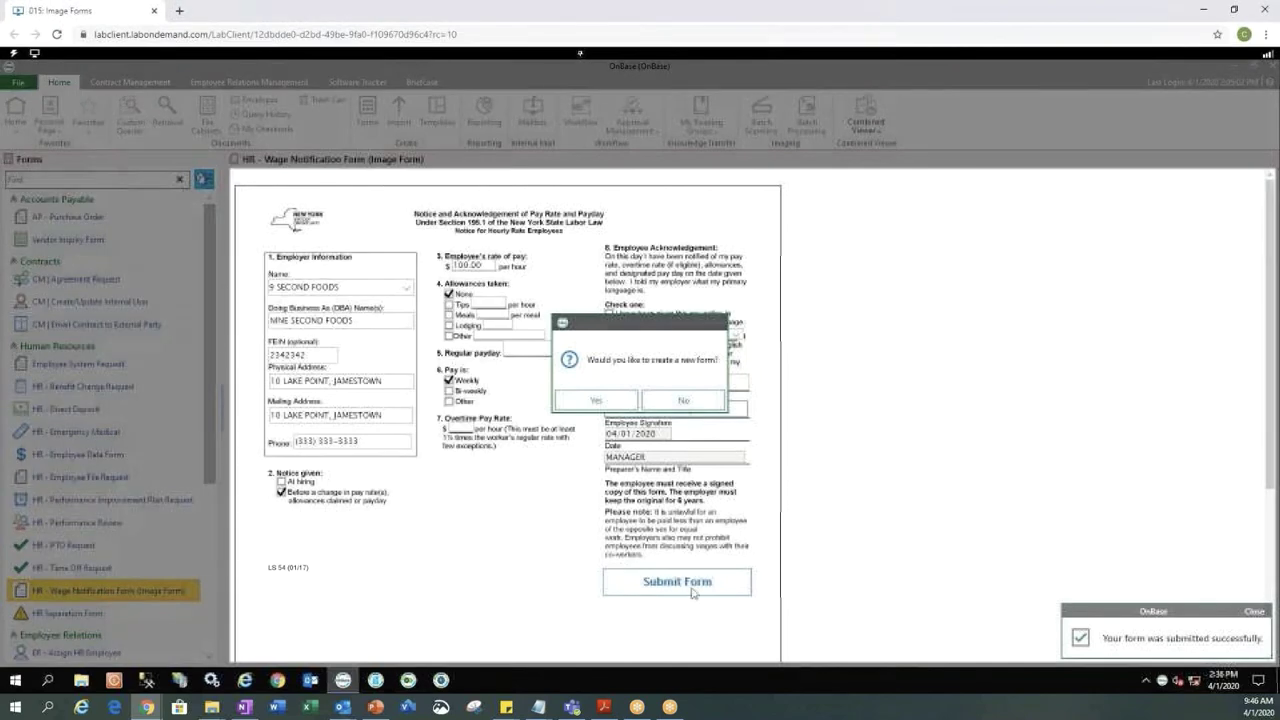
{"action": "left_click", "coordinate": [683, 401]}
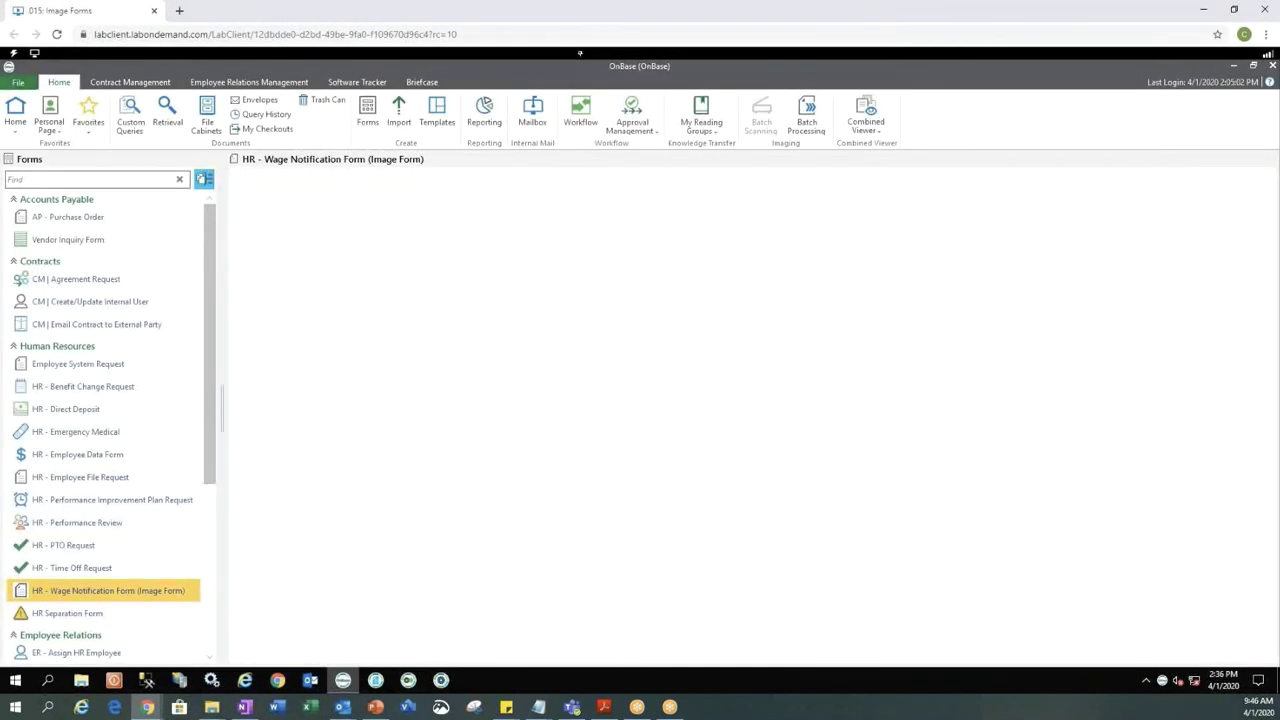